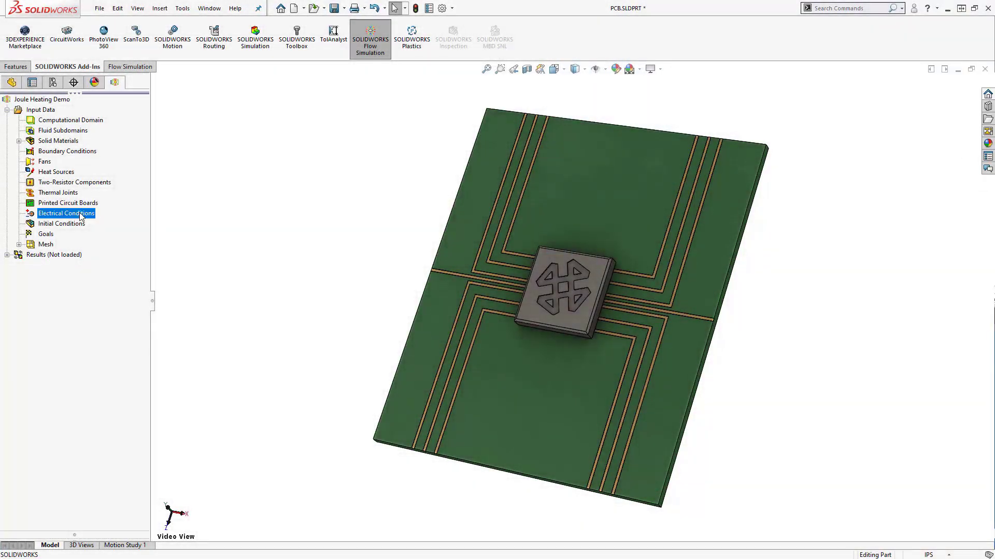
Step: Using the Bottom Conditions view, add separate outgoing 1 A Current electrical conditions to the three trace ends on the board's negative X side
right_click(82, 216)
click(110, 218)
key(space)
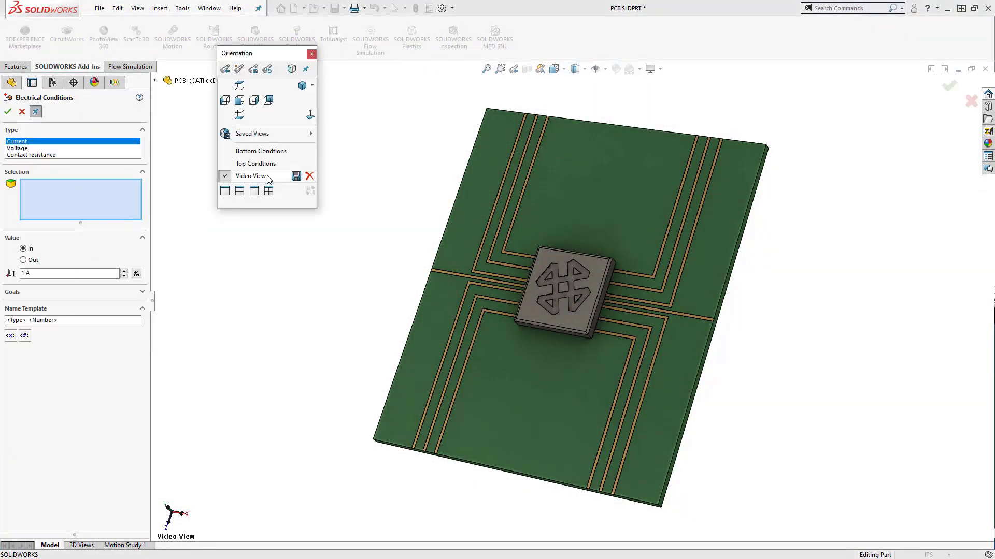
click(260, 151)
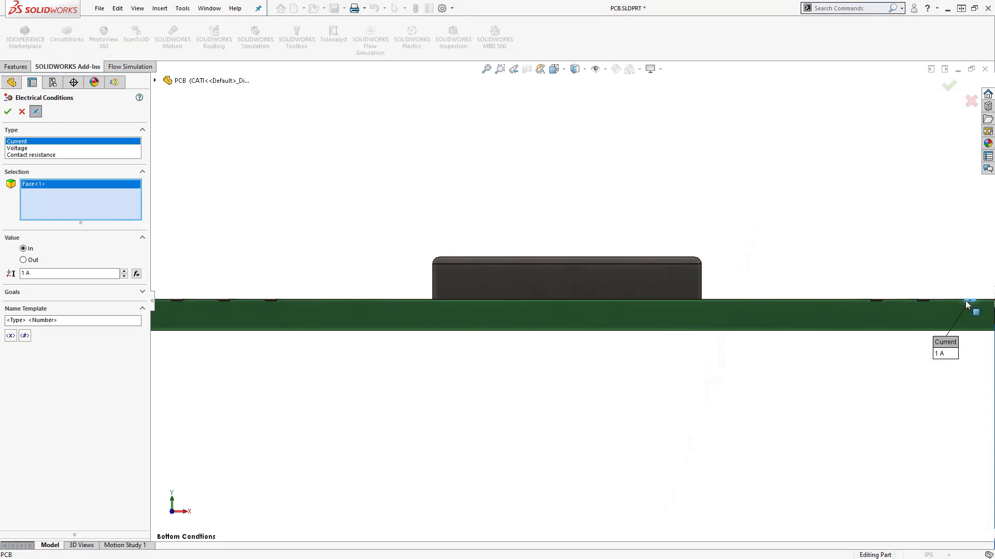
click(23, 260)
click(177, 300)
click(177, 300)
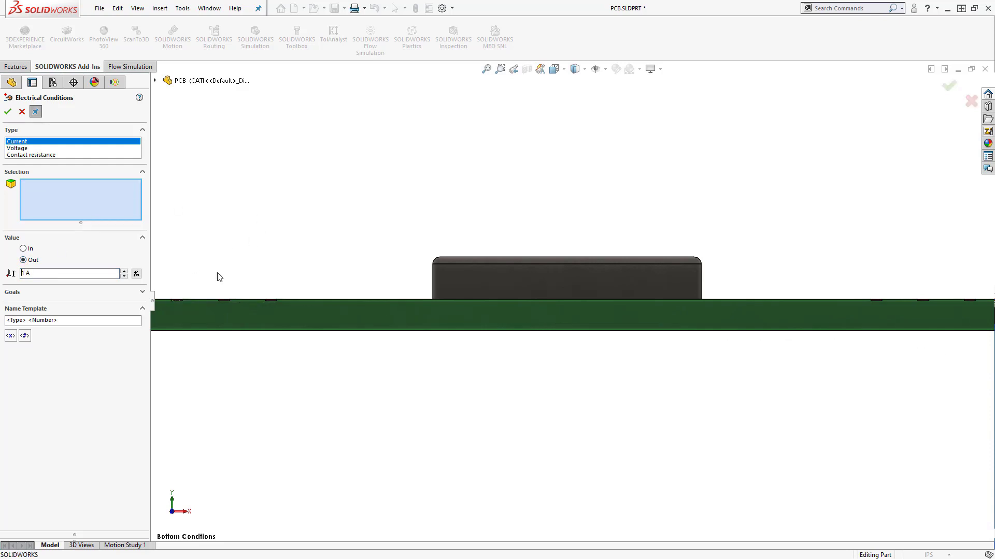
click(223, 300)
click(232, 312)
click(270, 300)
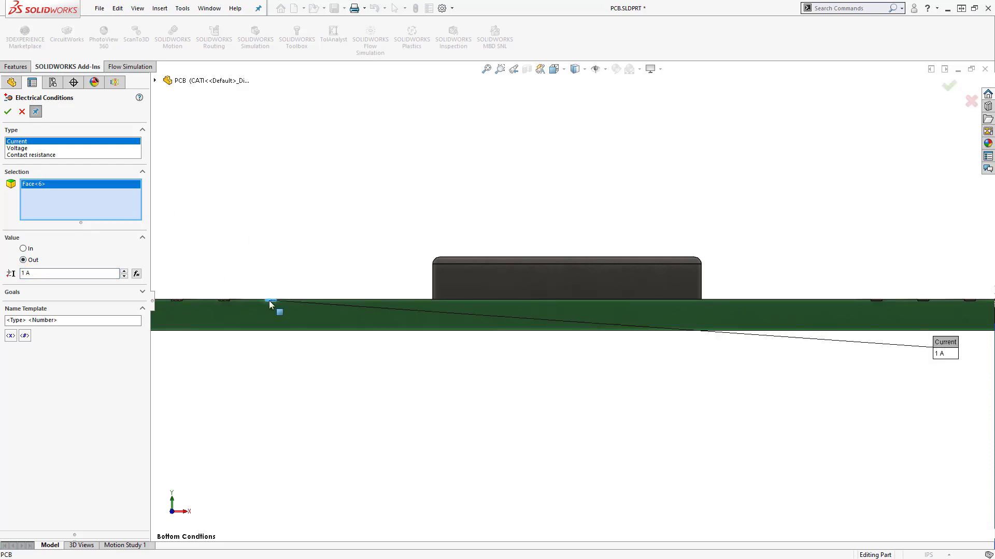
click(276, 311)
Step: From the Top Conditions view, add separate outgoing 1 A Current conditions to the three trace ends on the positive X side
key(space)
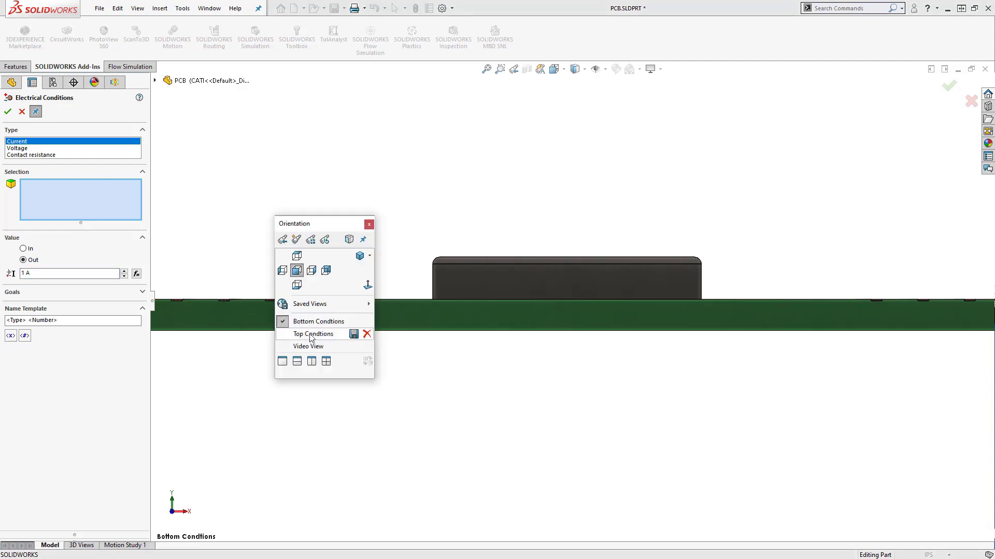
click(306, 335)
click(182, 303)
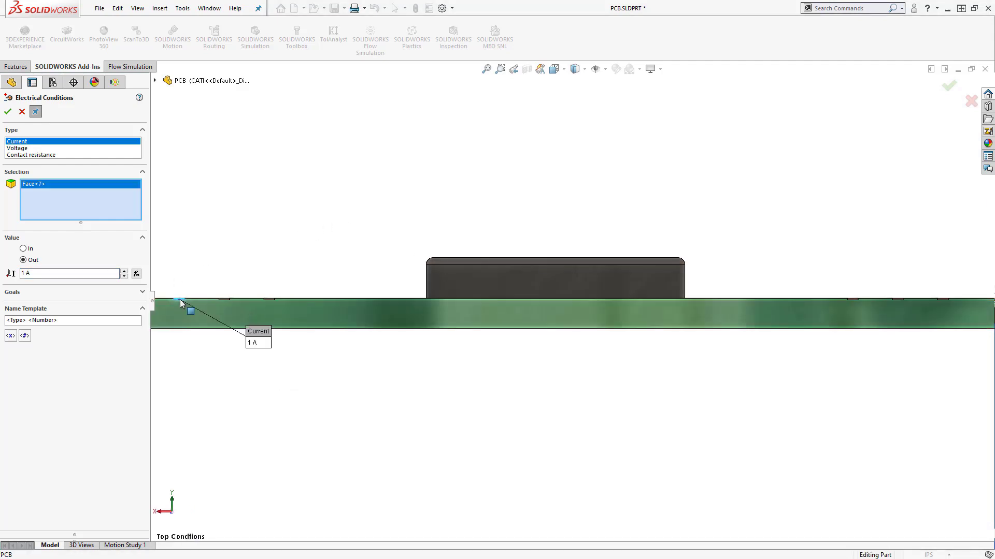
click(196, 307)
click(223, 300)
click(232, 313)
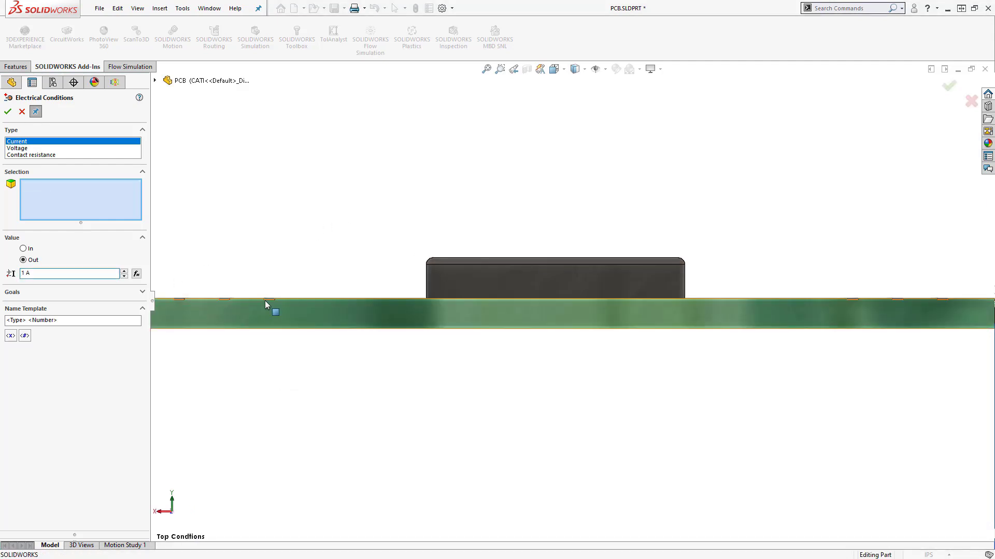
click(275, 306)
click(275, 307)
Step: Add separate incoming 1 A Current conditions to the three top-edge trace ends on the negative X side, then restore the Video View
click(24, 250)
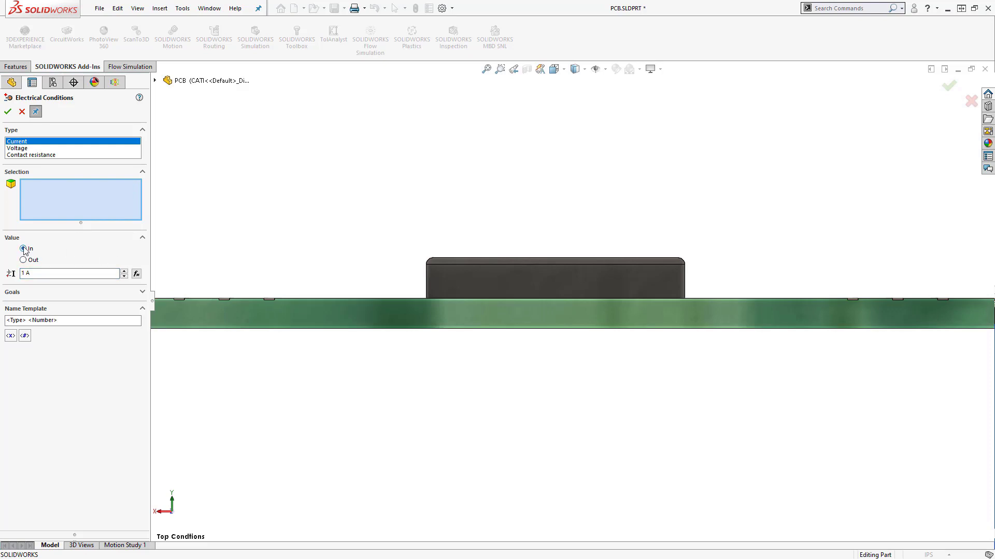
click(941, 299)
click(951, 310)
click(897, 300)
click(910, 309)
click(859, 303)
click(859, 303)
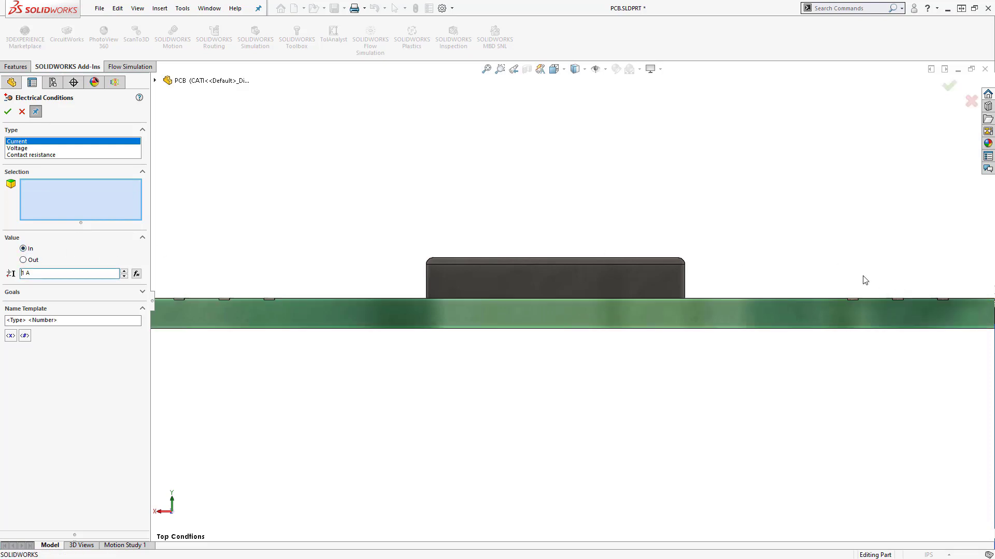
click(8, 111)
key(space)
click(281, 258)
click(342, 136)
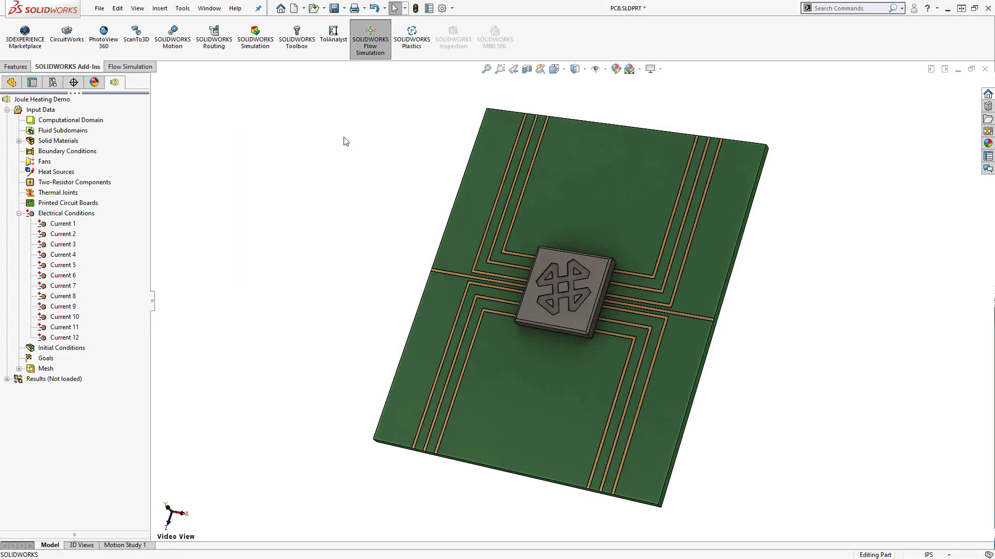
Step: Rename the first electrical condition as Lower Bus 3 IN
double_click(64, 244)
text(Lower Bus 3 IN)
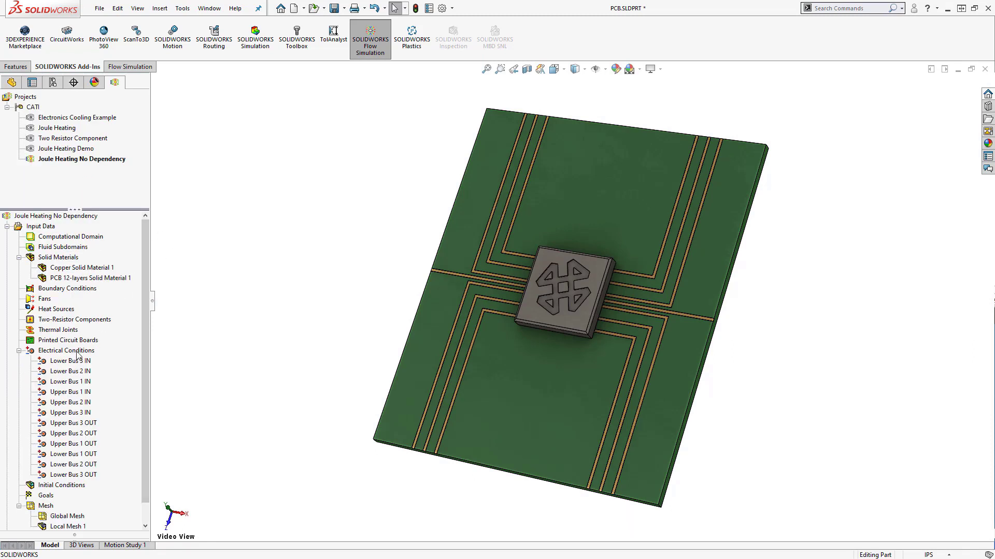
Step: Highlight the matching IN and OUT electrical conditions of all lower and upper buses to check their locations on the board
click(70, 361)
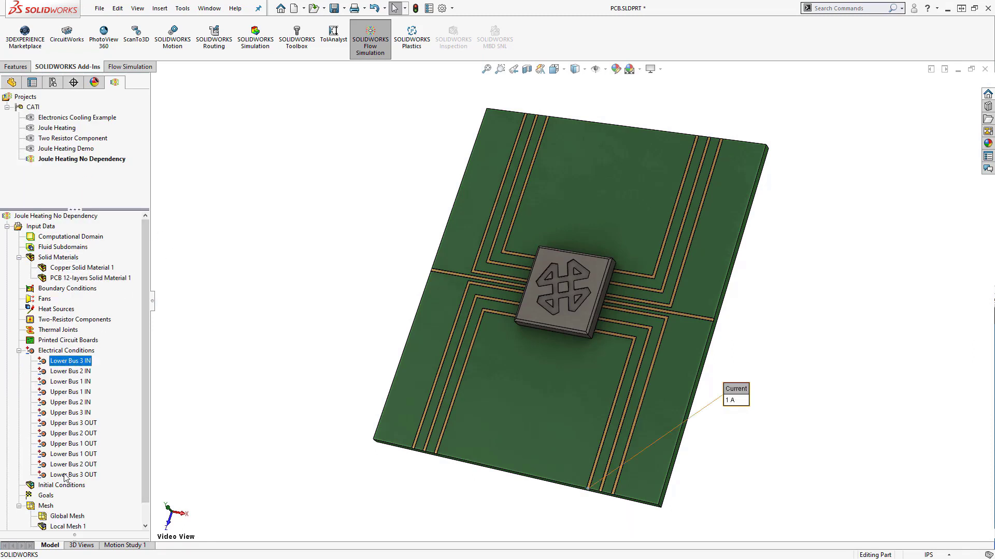
ctrl+click(73, 475)
ctrl+click(70, 371)
ctrl+click(72, 464)
ctrl+click(70, 382)
ctrl+click(72, 455)
ctrl+click(83, 392)
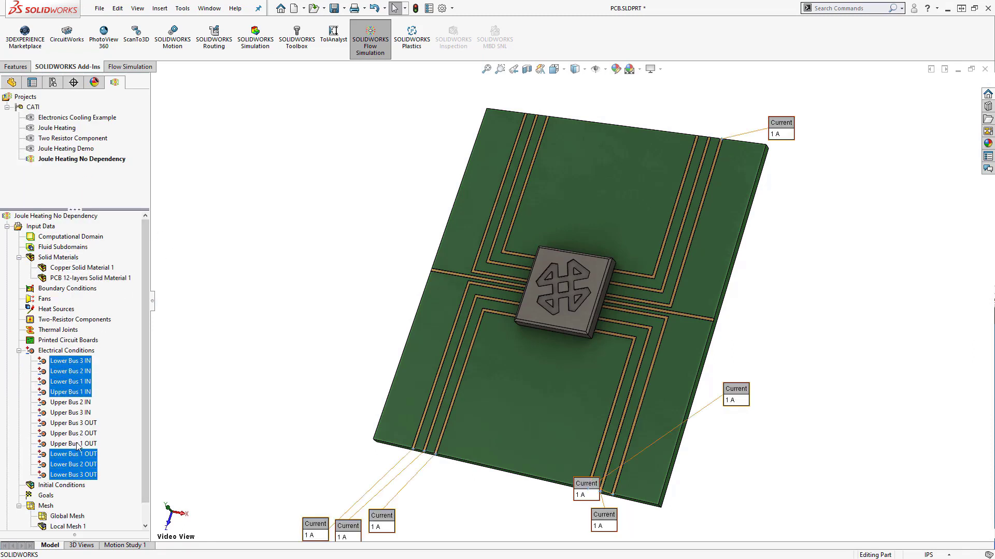
ctrl+click(80, 444)
ctrl+click(83, 402)
ctrl+click(80, 434)
ctrl+click(83, 413)
ctrl+click(83, 423)
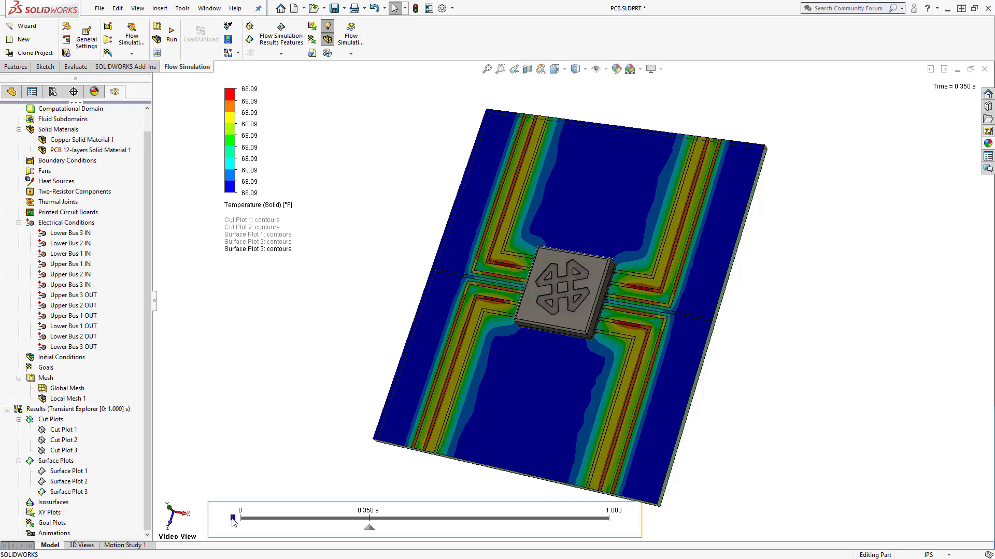
Step: Stop the transient temperature playback and show the plot maximum for Surface Plot 3
click(232, 518)
right_click(68, 492)
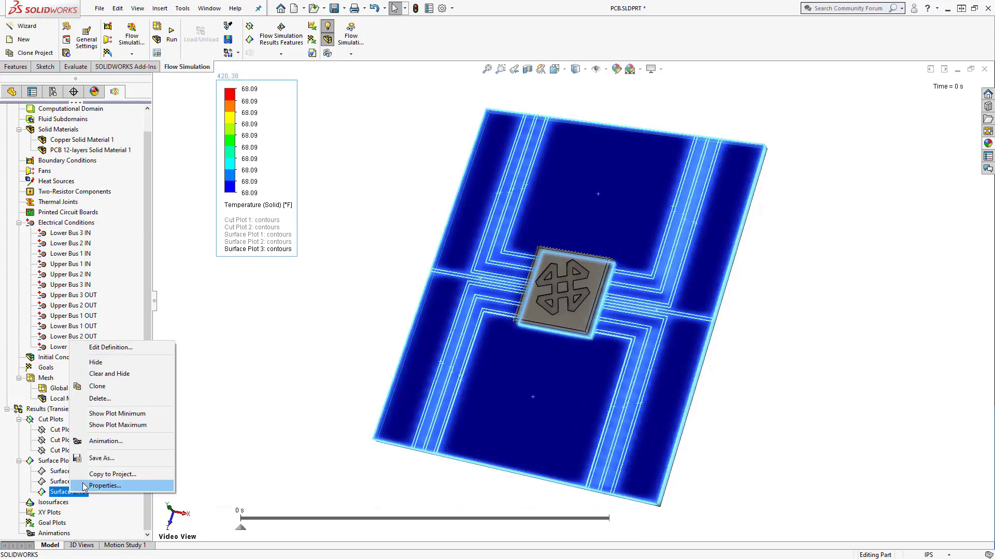
click(150, 429)
click(224, 429)
drag(241, 332, 253, 351)
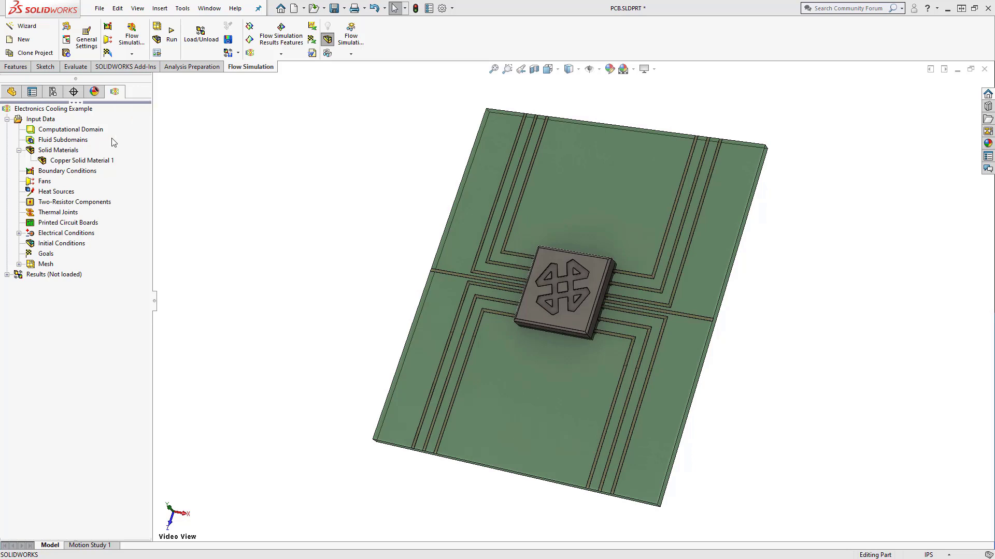
Step: Insert a two-resistor component on the CPU body using the pre-defined CBGAFC_23x23mm package
right_click(91, 206)
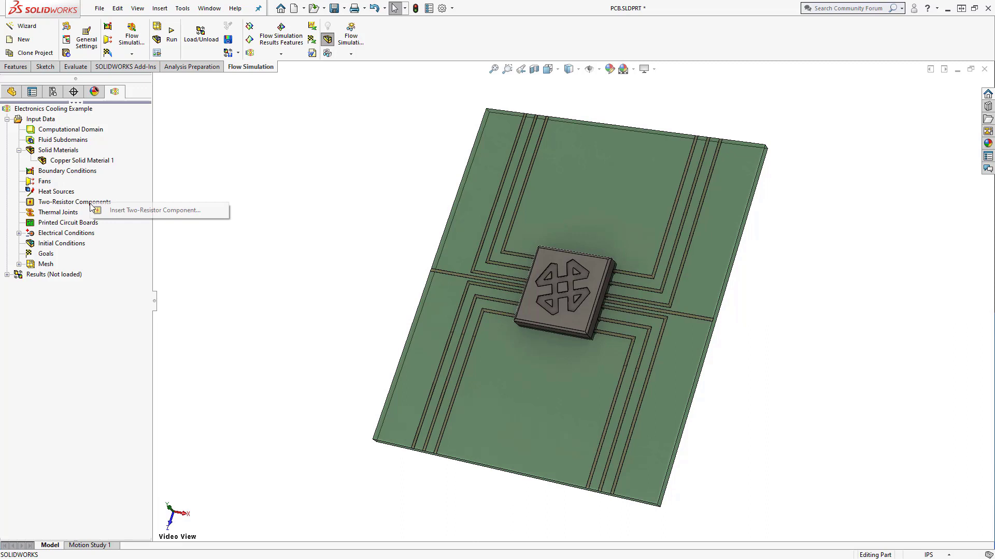
click(133, 210)
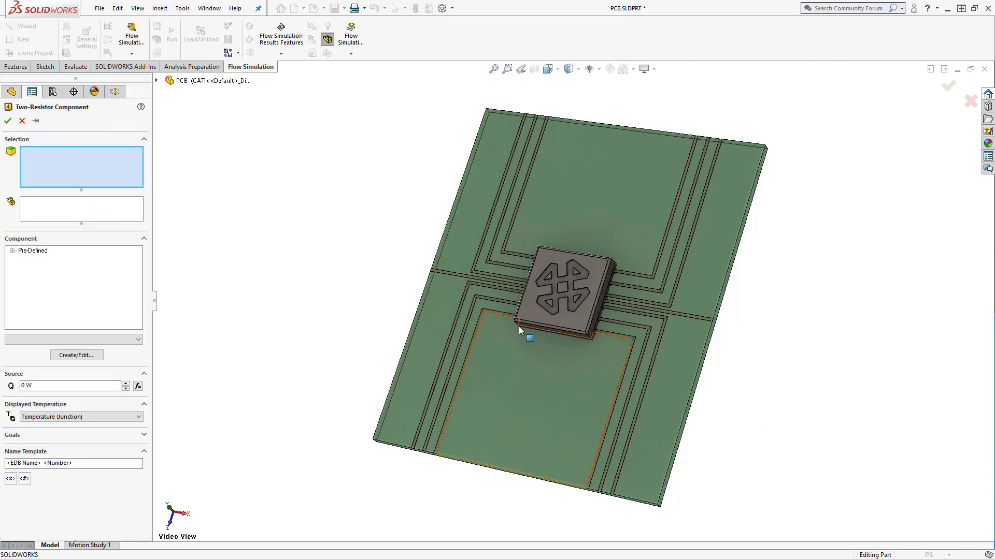
click(529, 309)
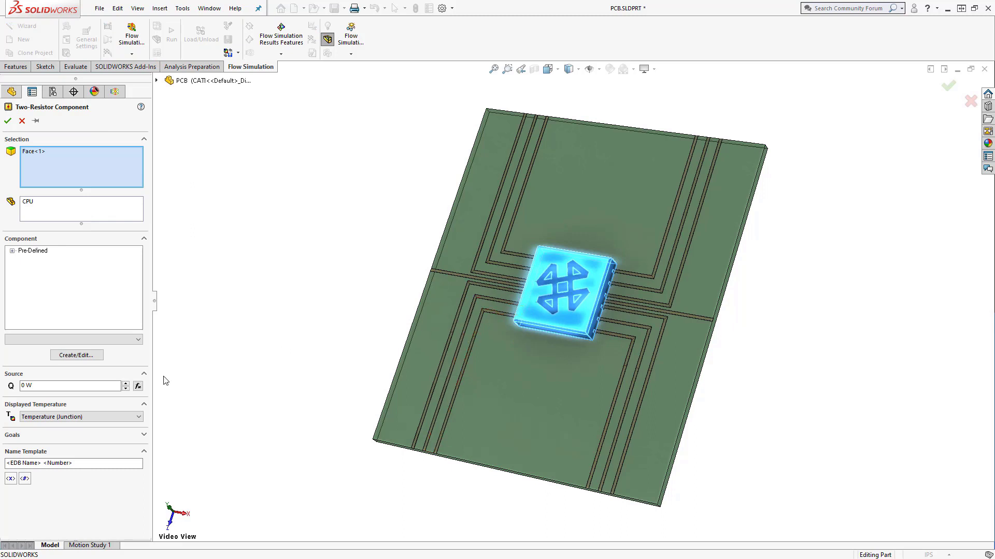
click(12, 251)
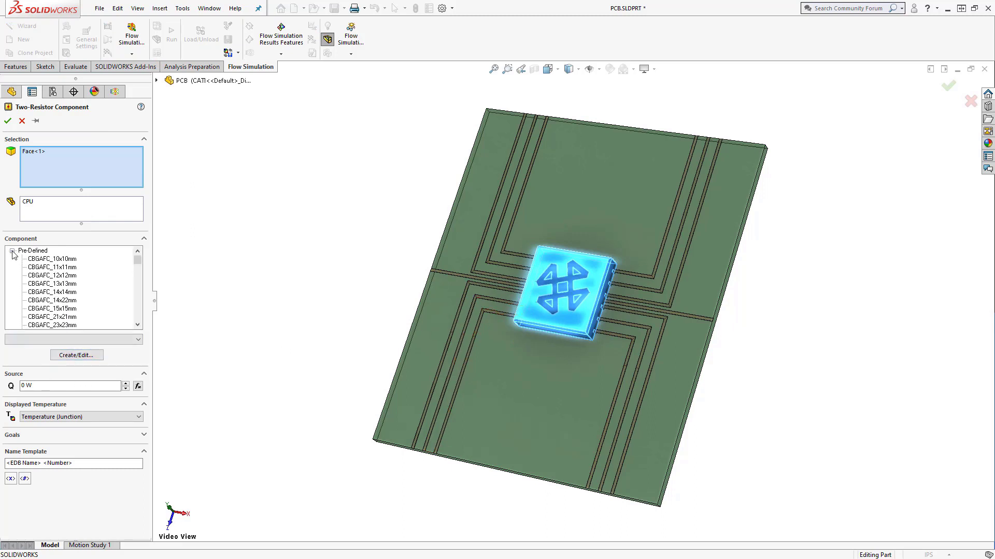
click(61, 325)
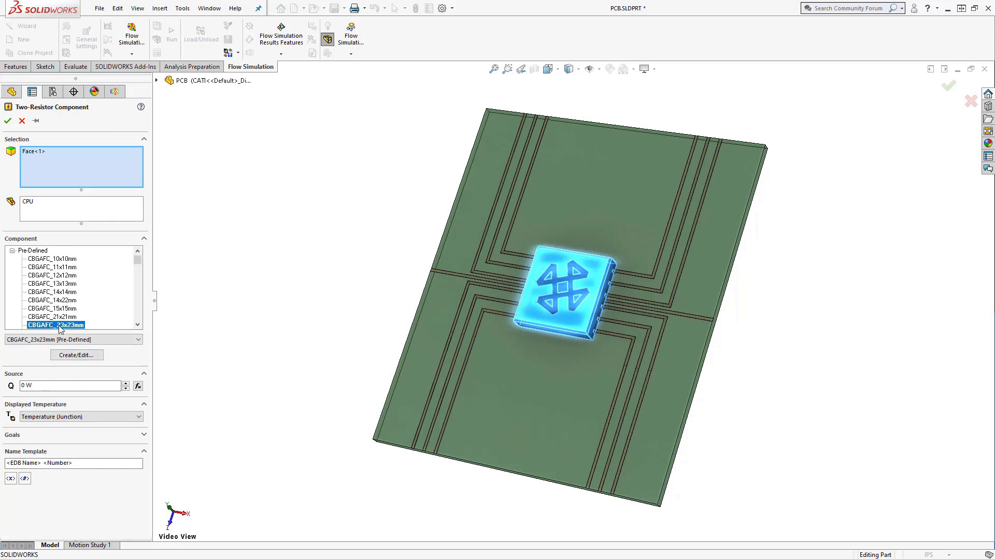
Step: Set the component's heat source to 50 W, keep Temperature (Junction) as the displayed temperature, and accept the definition
click(24, 385)
text(50)
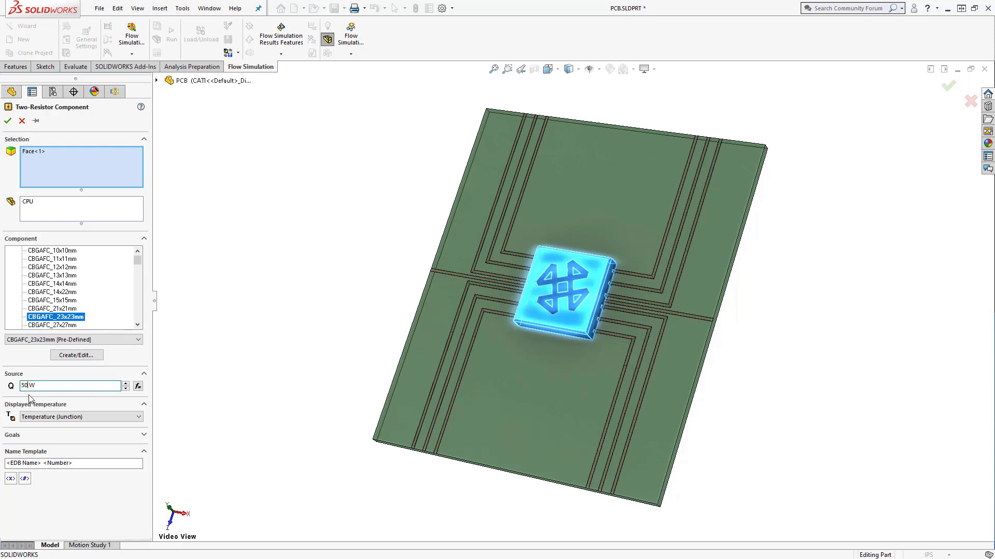
click(37, 416)
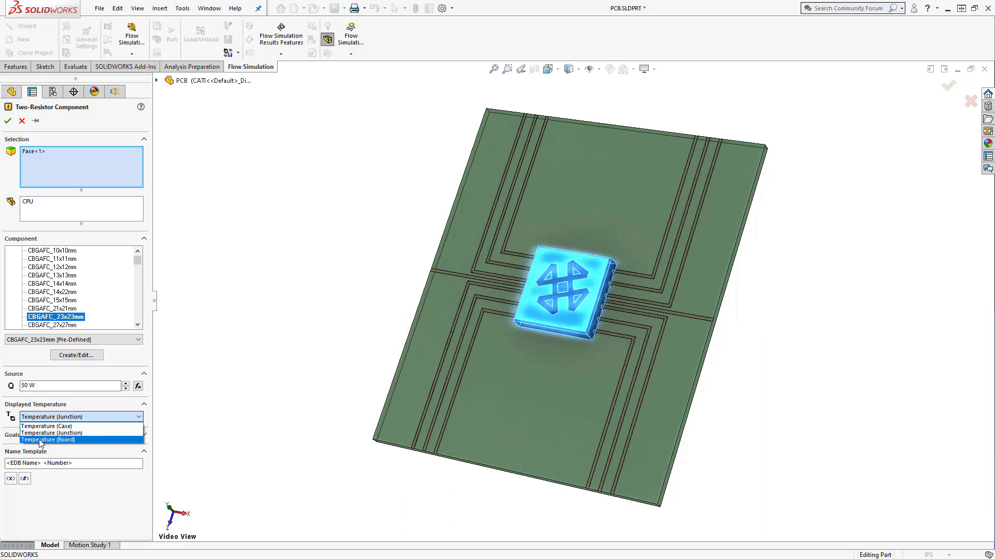
click(8, 125)
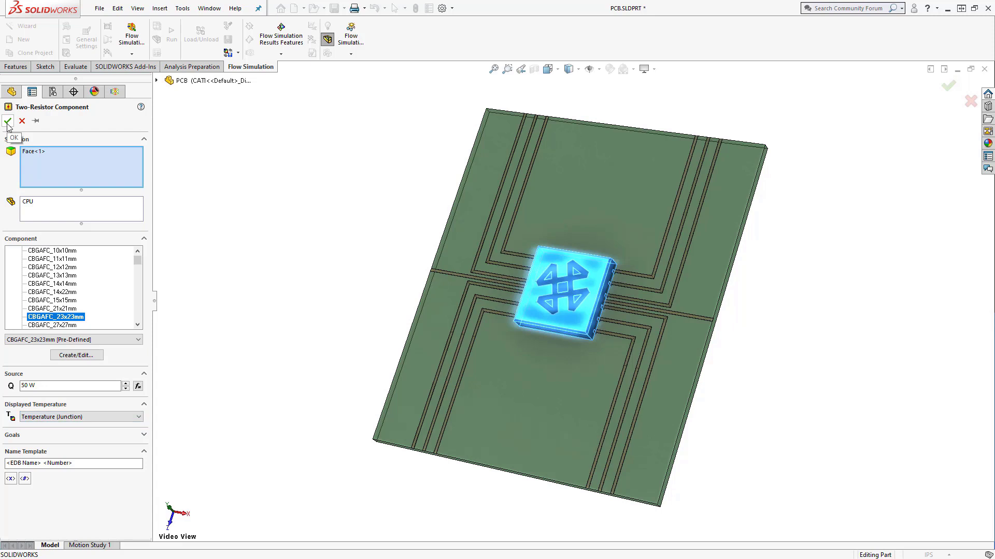
click(8, 124)
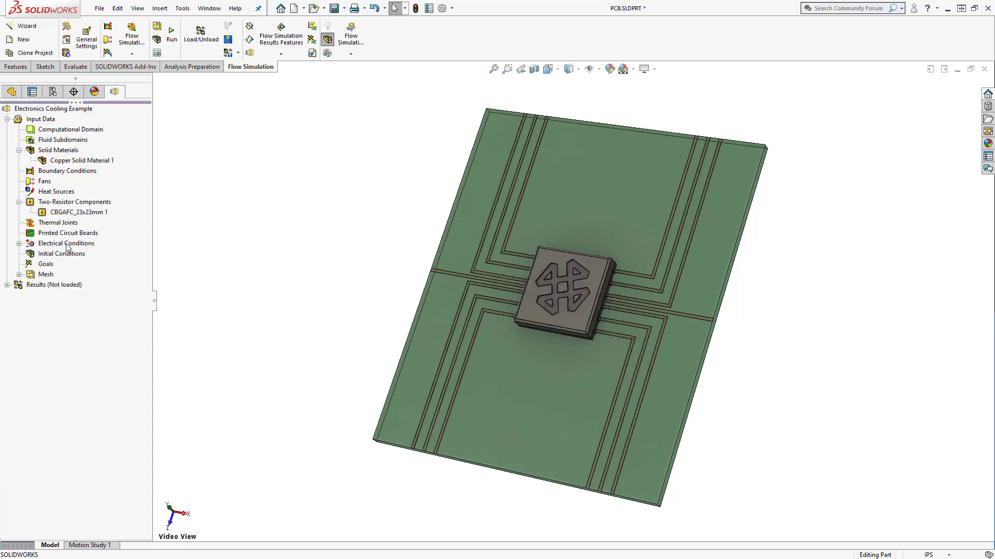
Step: Insert a printed circuit board condition on the PCB body using the pre-defined 2S2P board
right_click(69, 236)
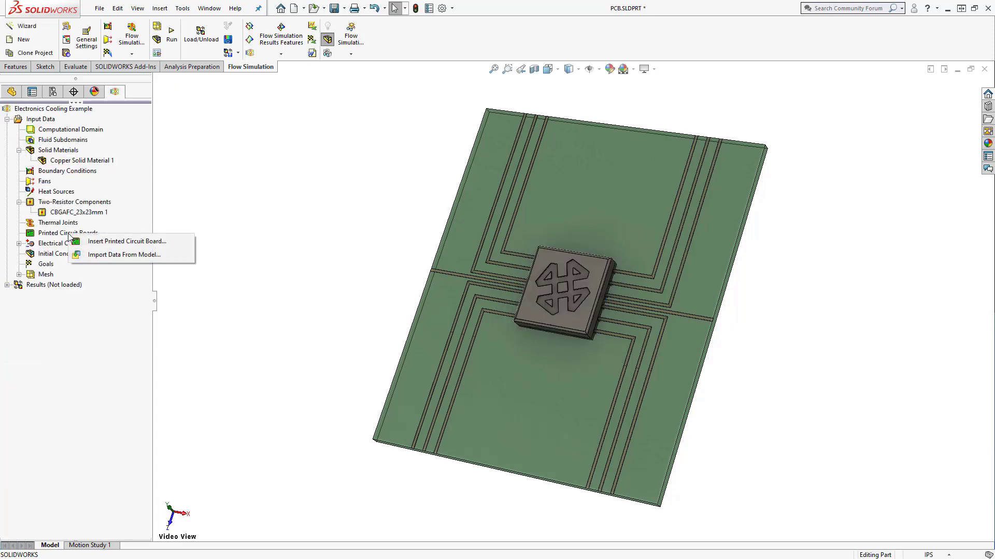
click(103, 244)
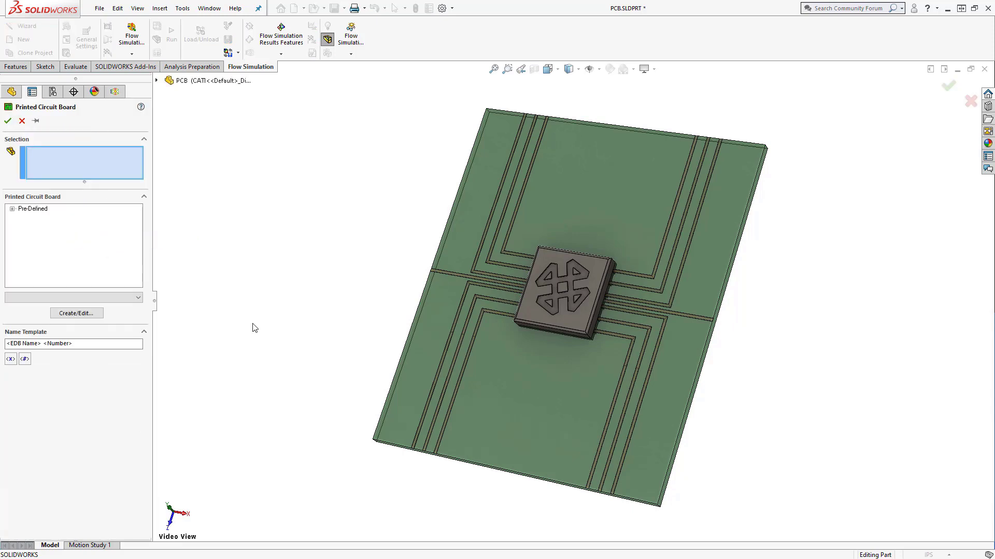
click(416, 374)
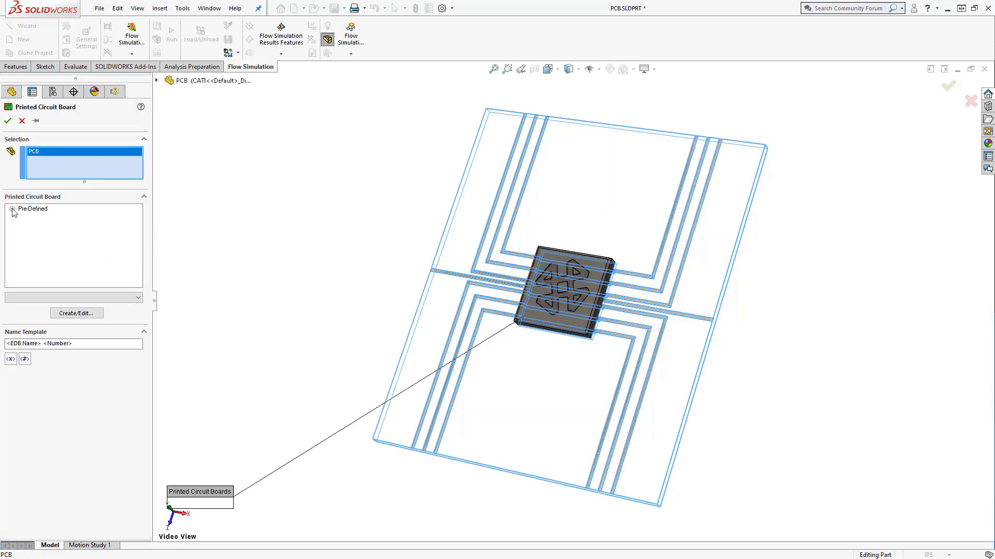
click(30, 219)
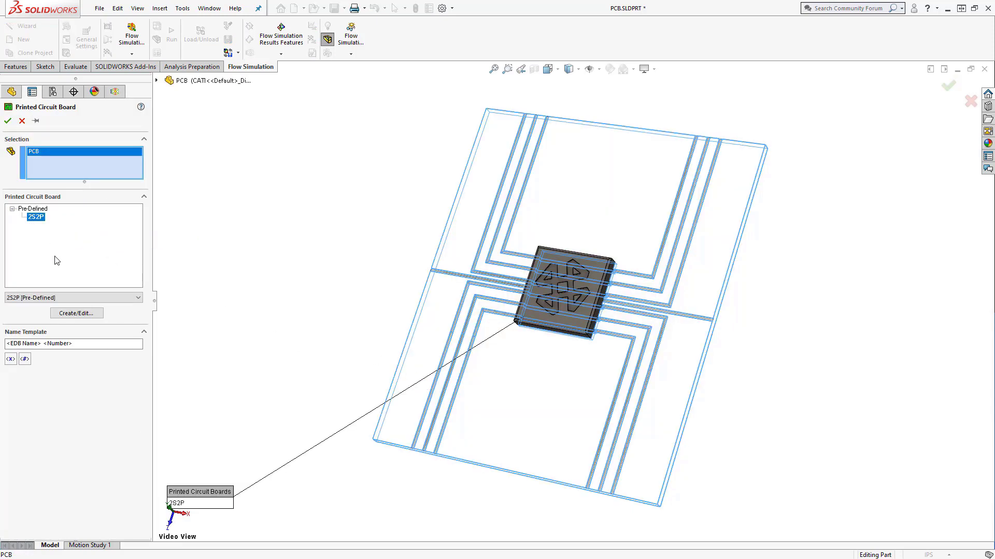
Step: Check the 2S2P conducting layers in the Engineering Database and accept the printed circuit board definition
click(81, 315)
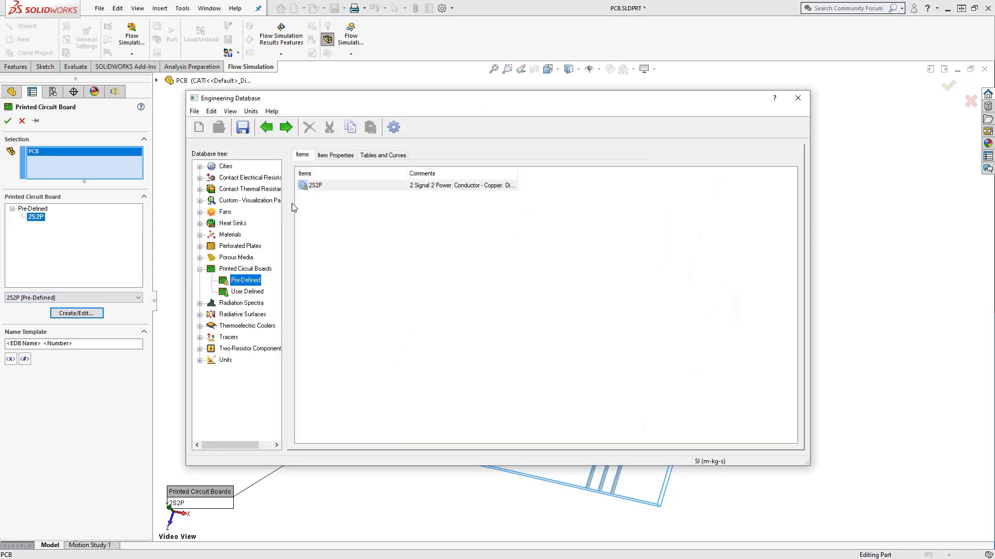
click(379, 155)
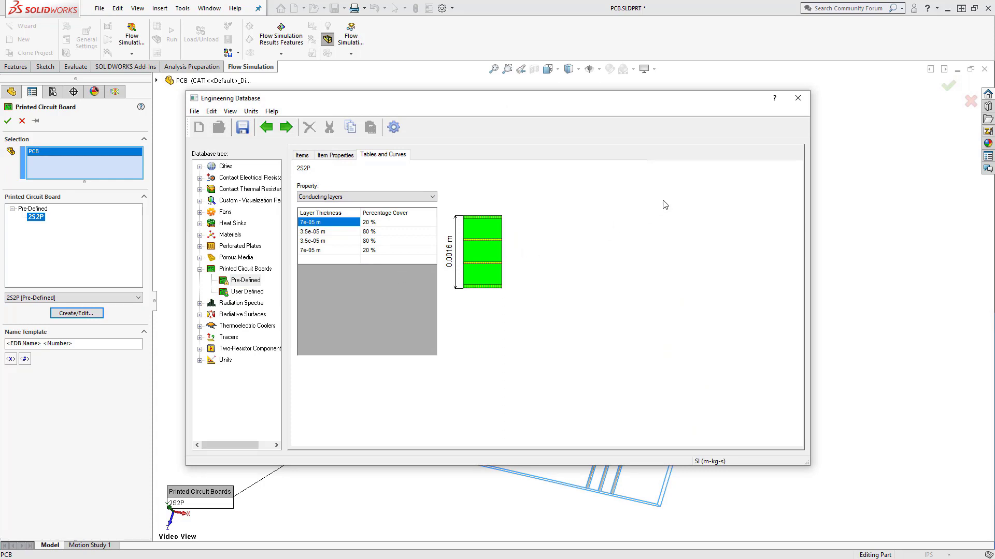
click(798, 98)
click(8, 122)
click(77, 213)
click(62, 244)
click(250, 289)
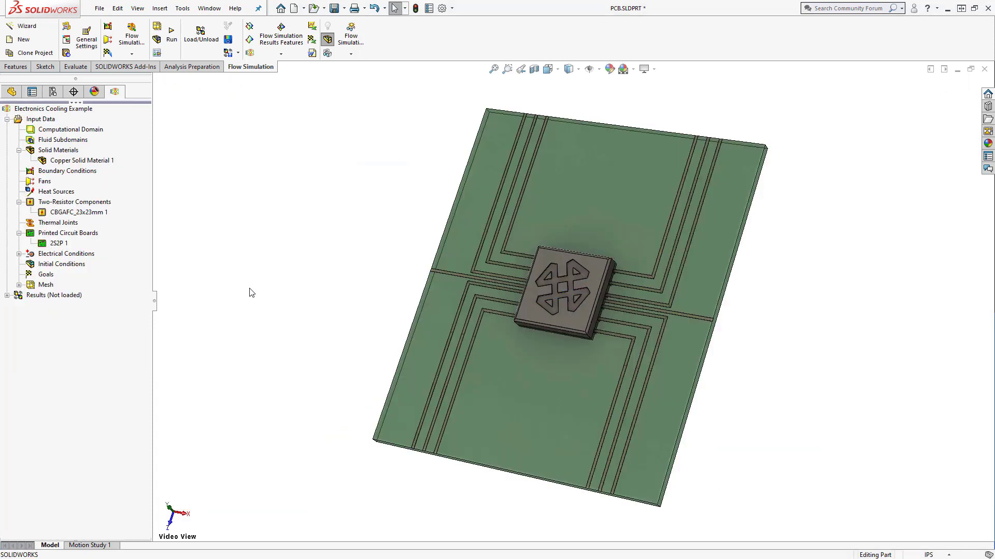
Step: Display Surface Plot 1 and Surface Plot 2 in the Two Resistor Component results
click(175, 51)
click(591, 231)
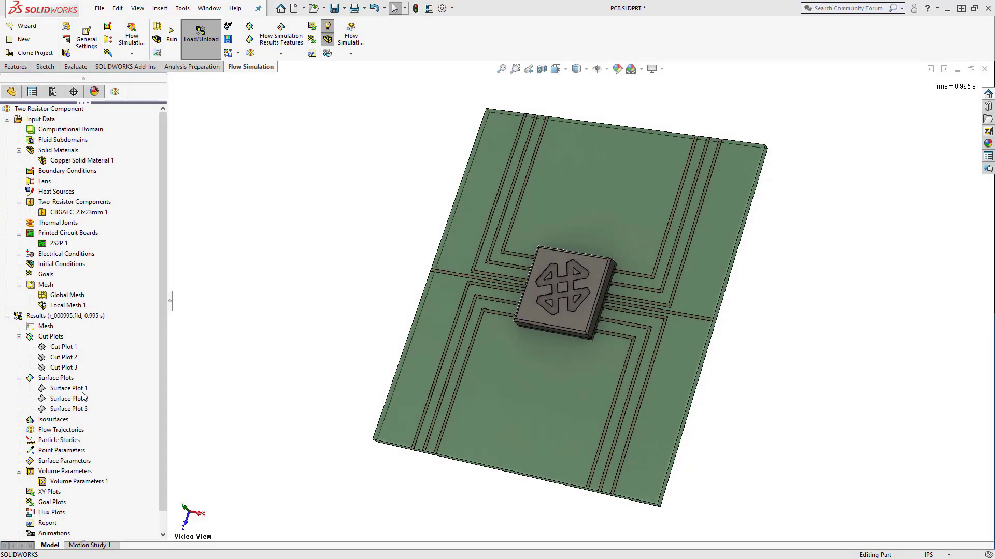
click(78, 389)
ctrl+click(74, 400)
right_click(73, 400)
click(88, 407)
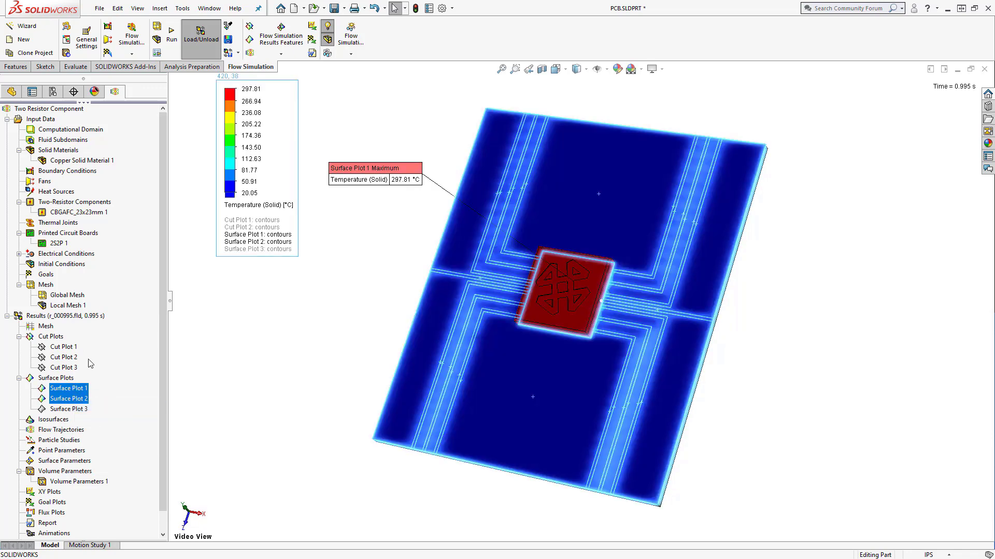
Step: Inspect the input power and output junction temperature of the CBGAFC_23x23mm two-resistor component
click(79, 213)
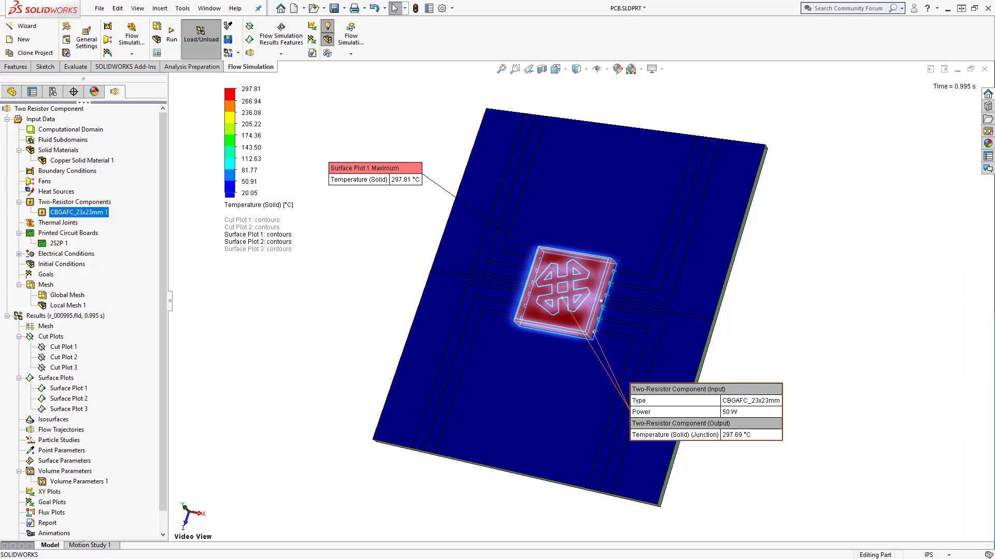
key(ctrl+s)
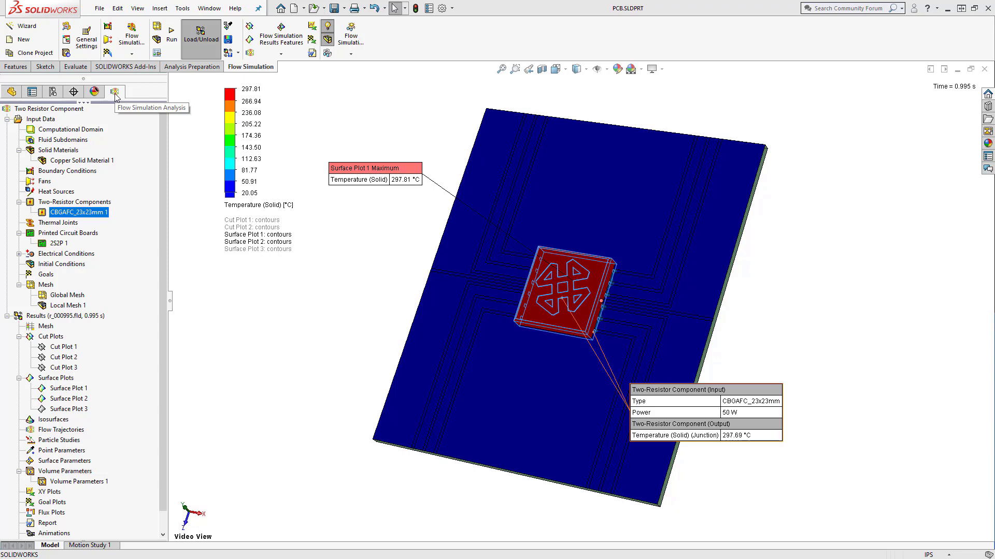
Step: Switch to the CATI_PCB_Assembly document and hide the enclosure and the blower fan
key(ctrl+Tab)
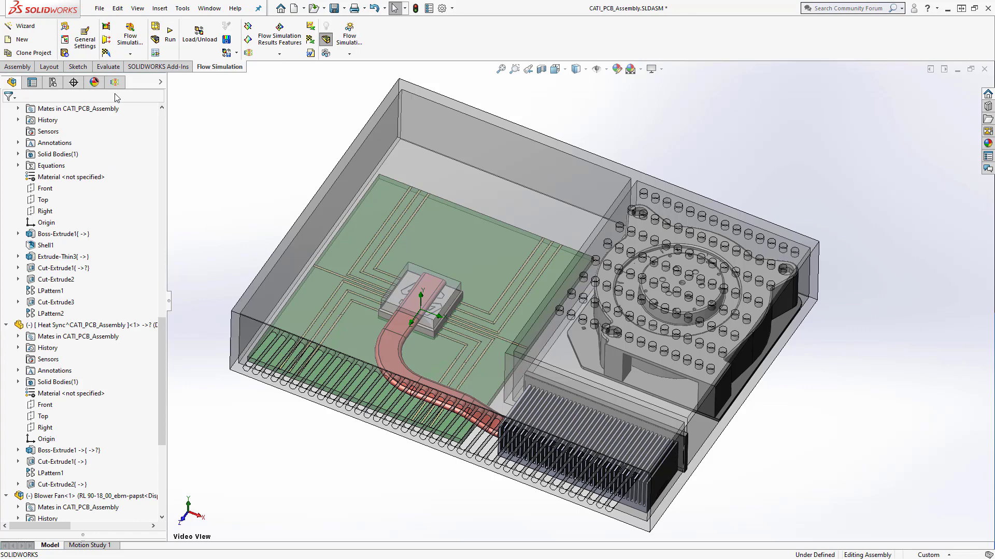
key(Tab)
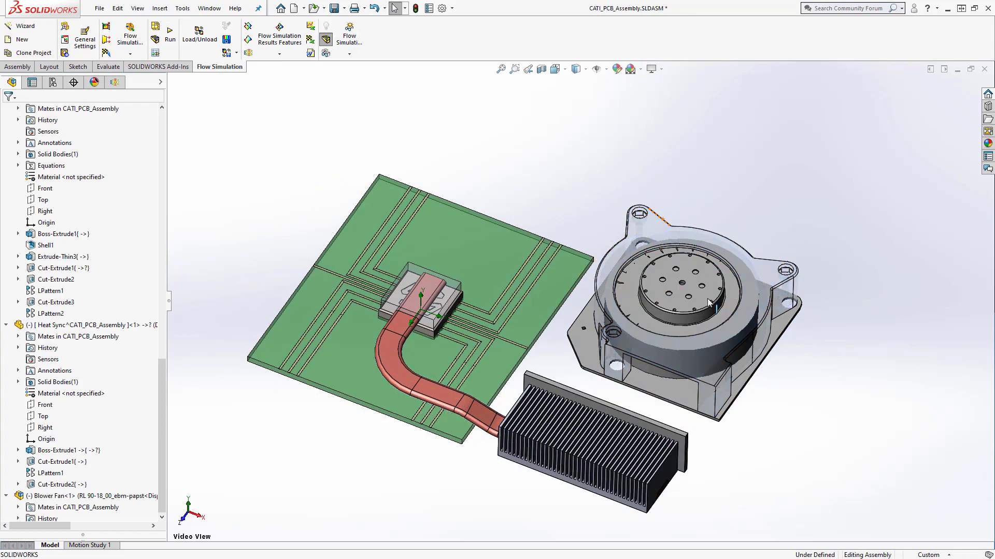
key(Tab)
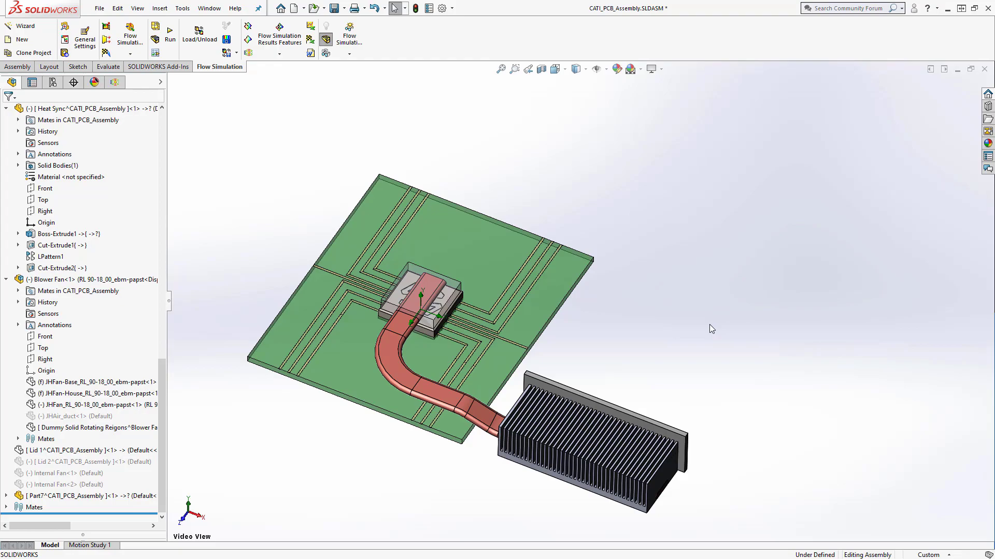
Step: Start a heat pipe condition in the flow project and assign it to the curved Heat Pipe component
click(115, 82)
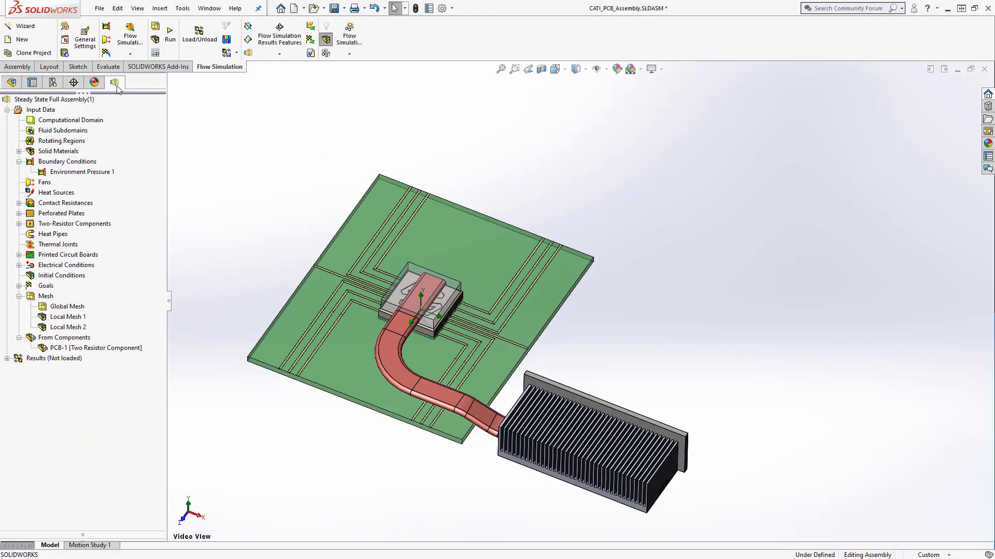
right_click(46, 240)
click(77, 247)
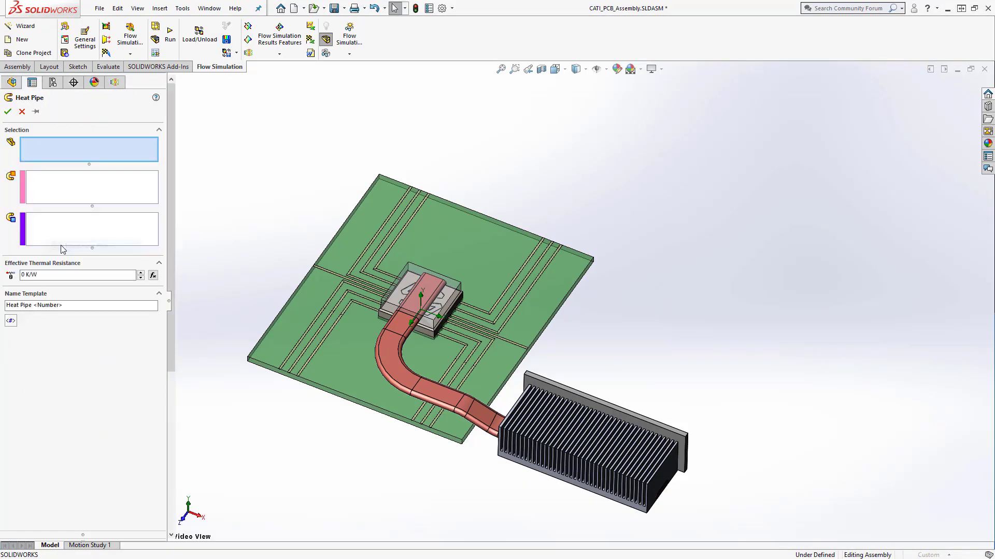
click(407, 375)
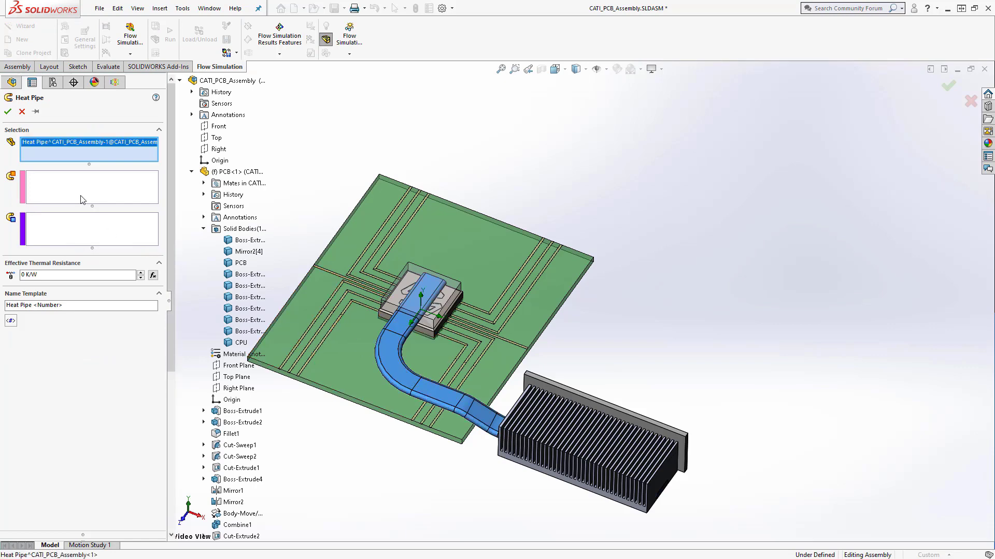
Step: Select all heat pipe faces at the CPU end, including the side and underside faces, as the heat-in faces
click(405, 329)
click(417, 334)
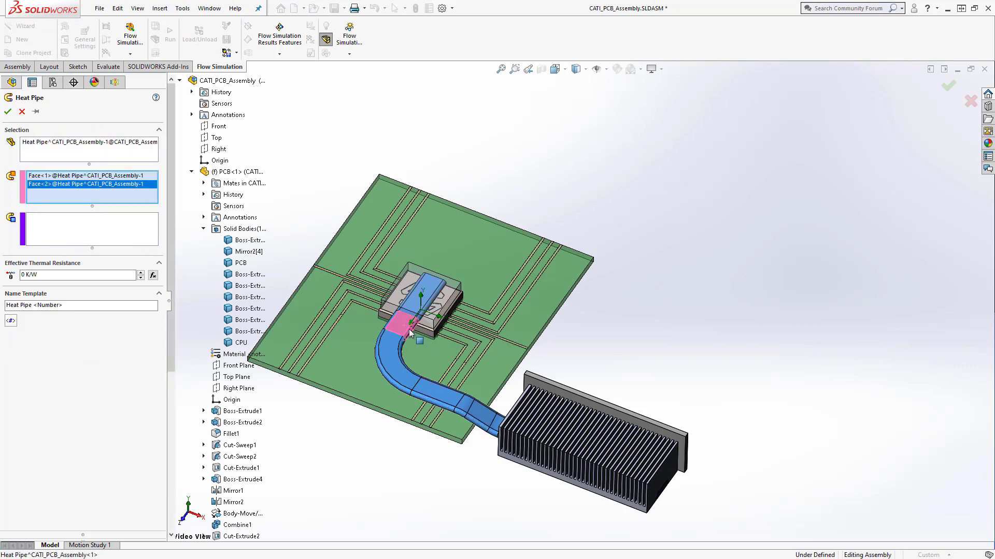
scroll(409, 332, down, 5)
click(513, 294)
click(513, 292)
click(451, 279)
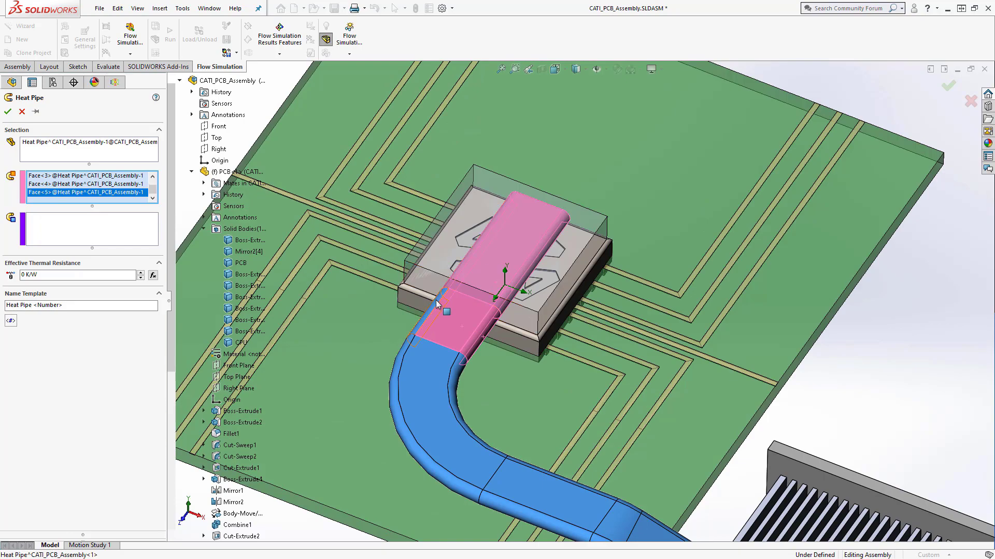
click(436, 301)
middle_drag(445, 354, 509, 264)
scroll(401, 377, down, 9)
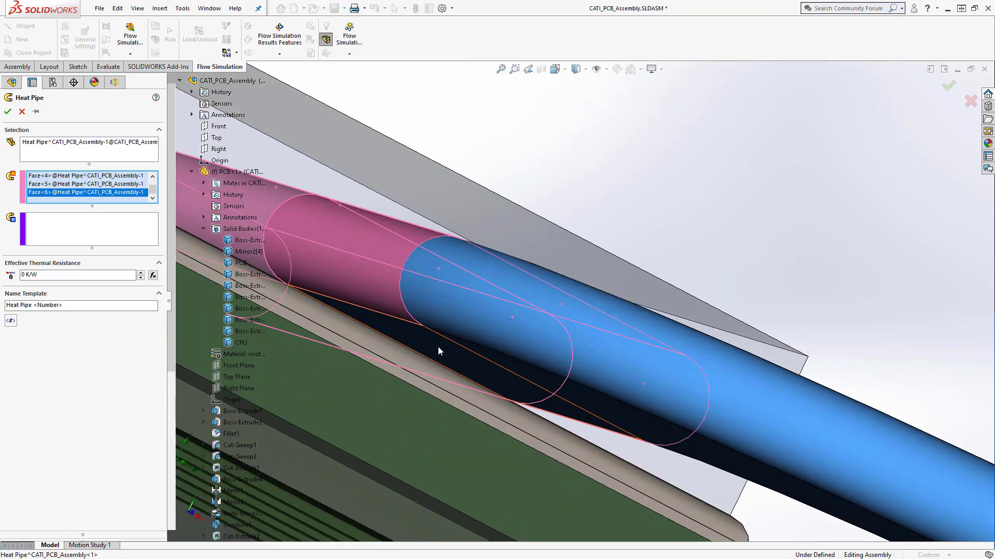
click(437, 347)
scroll(439, 347, up, 7)
middle_drag(477, 350, 498, 386)
scroll(529, 389, up, 6)
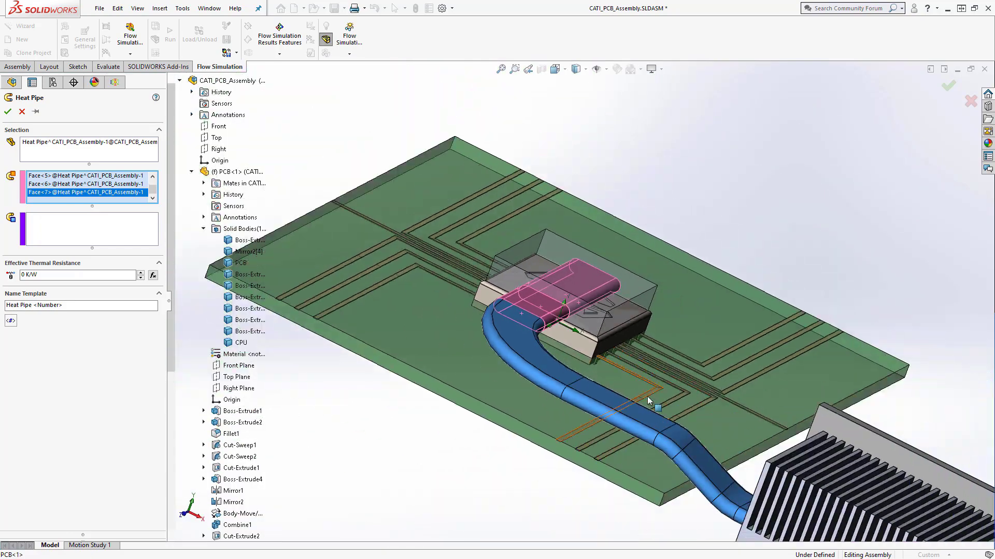
Step: Select the heat pipe faces at the heat sink end as the heat-out faces
click(93, 230)
middle_drag(660, 404, 686, 430)
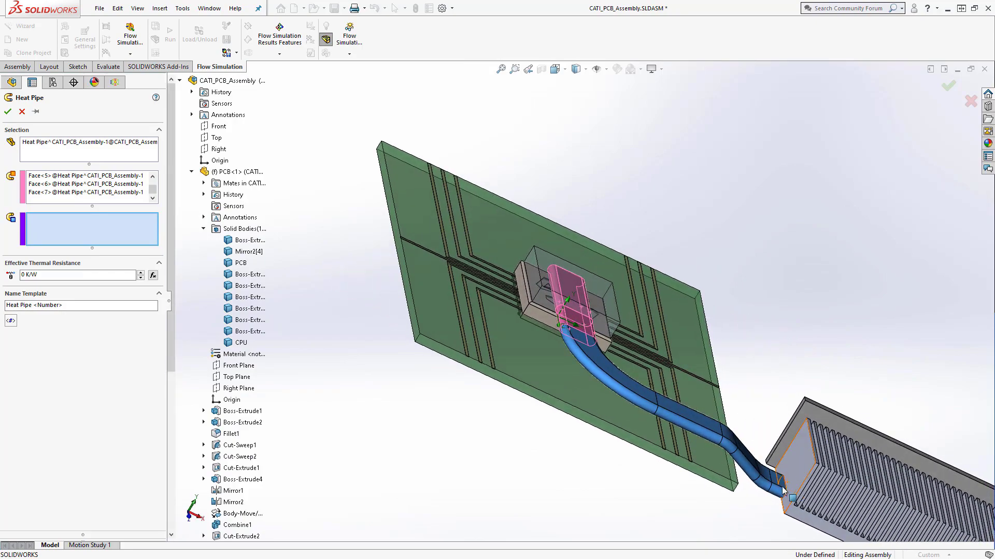
click(777, 478)
click(777, 489)
middle_drag(764, 490, 835, 406)
scroll(800, 417, down, 5)
scroll(808, 413, down, 3)
click(665, 440)
click(728, 438)
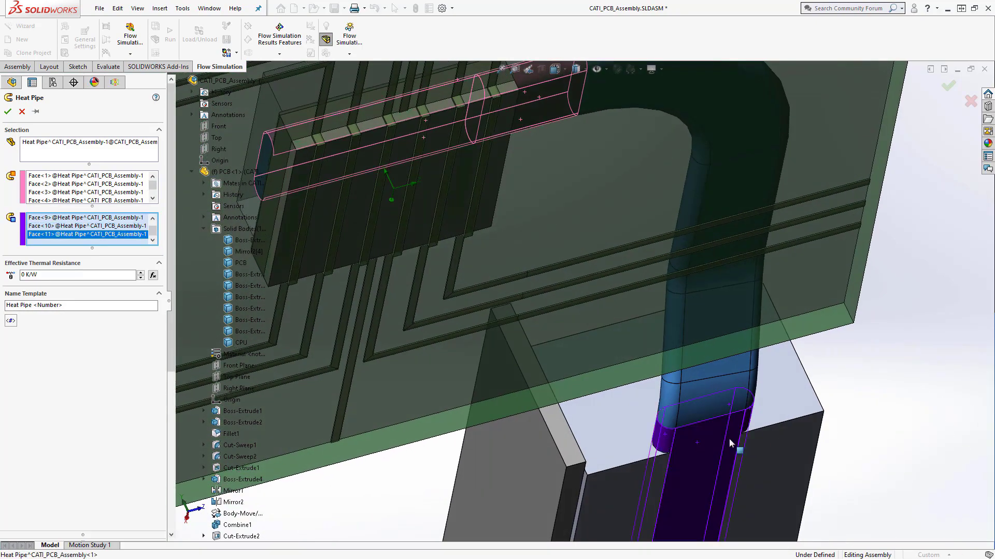
Step: Set the heat pipe's effective thermal resistance to 0.1 K/W and accept the condition
middle_drag(772, 402, 614, 462)
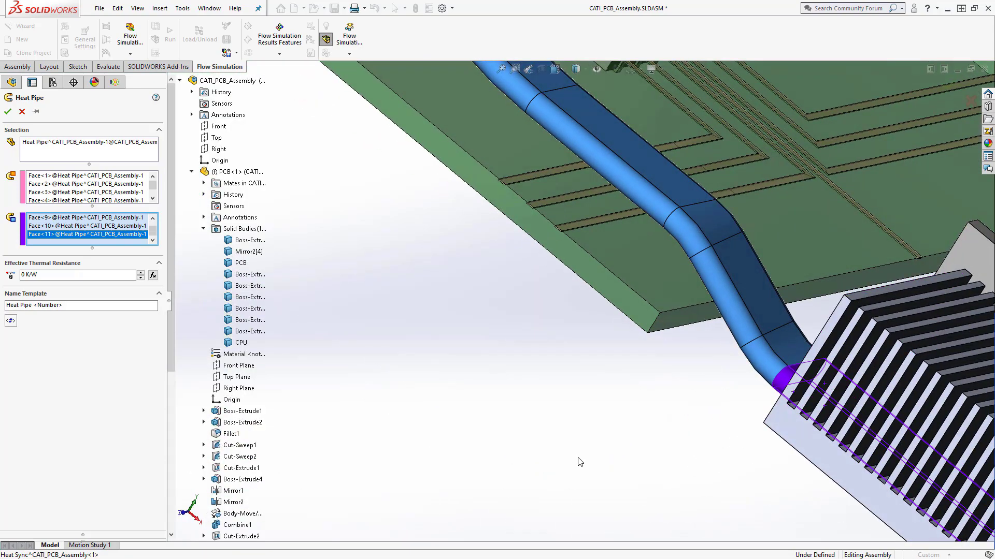
key(space)
click(613, 497)
double_click(87, 275)
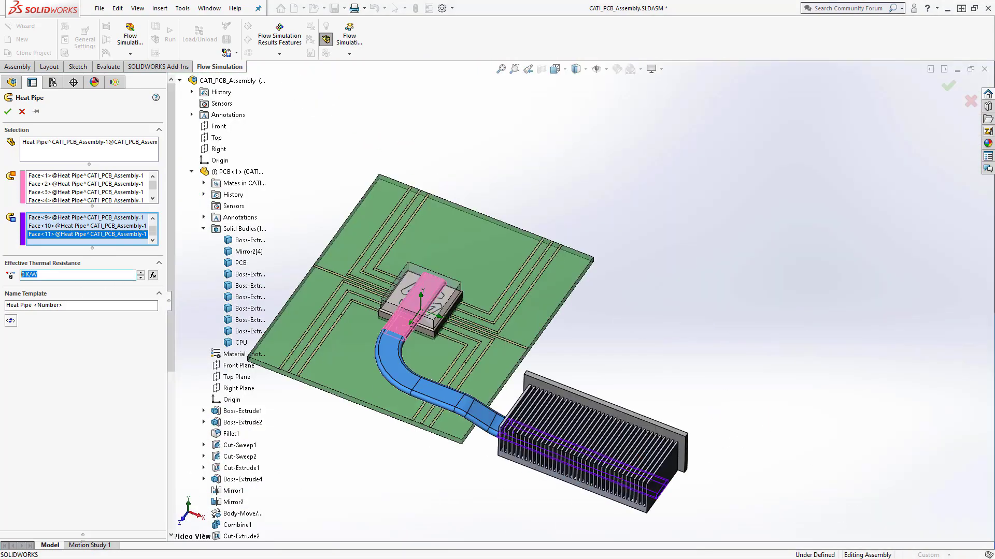
text(0.1)
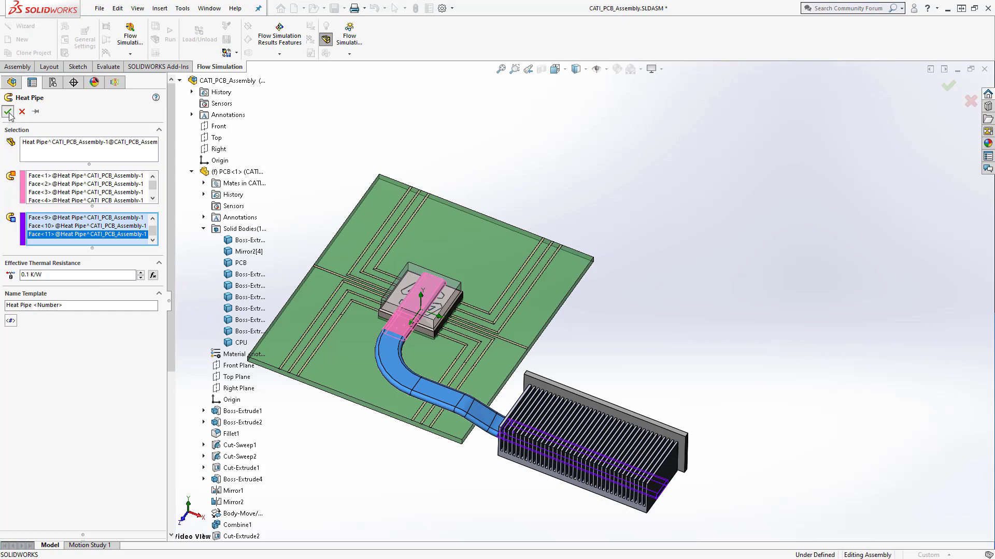
click(8, 111)
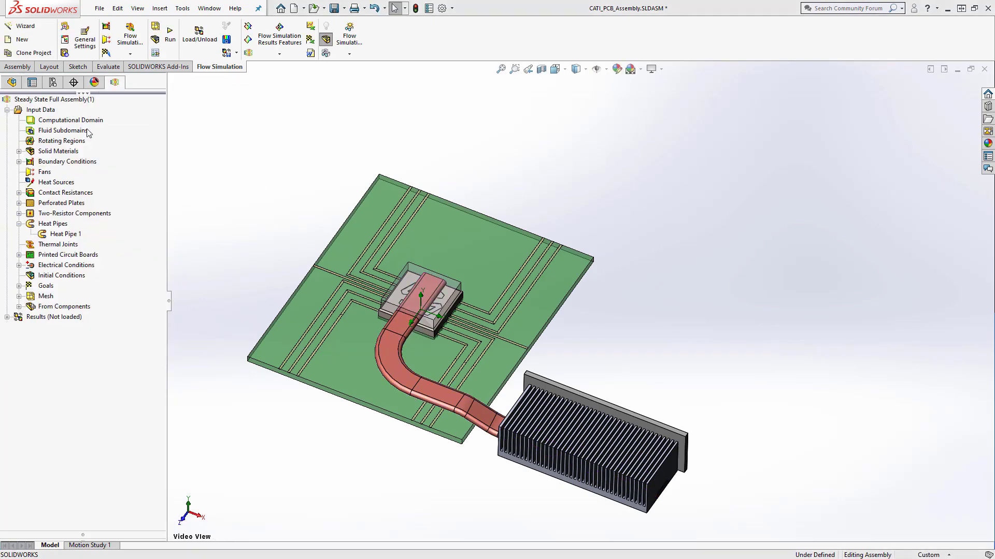
Step: Add an Inlet Volume Flow boundary condition of 10 ft^3/min on the lid face facing the heat sink fins
right_click(73, 162)
click(91, 167)
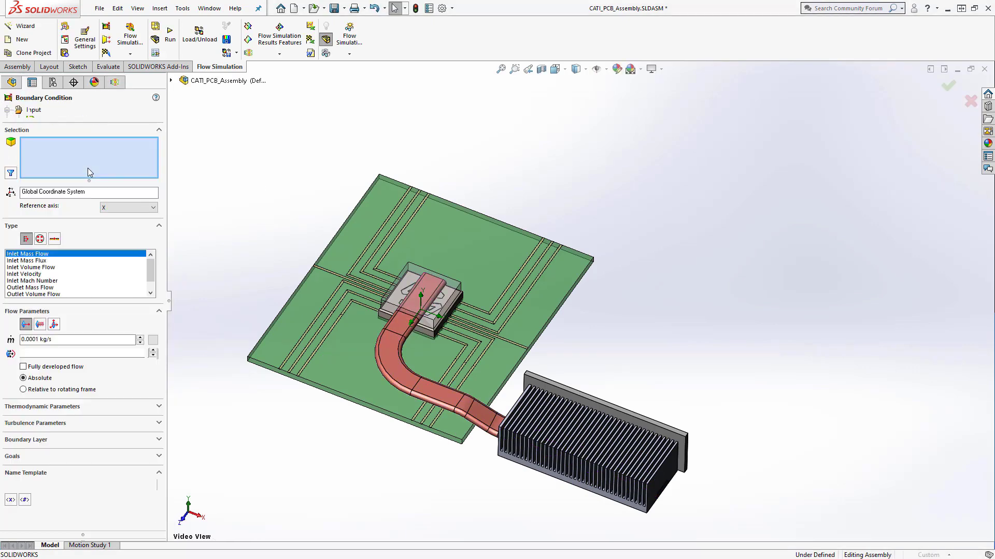
click(565, 403)
click(30, 267)
drag(27, 338, 12, 339)
text(10)
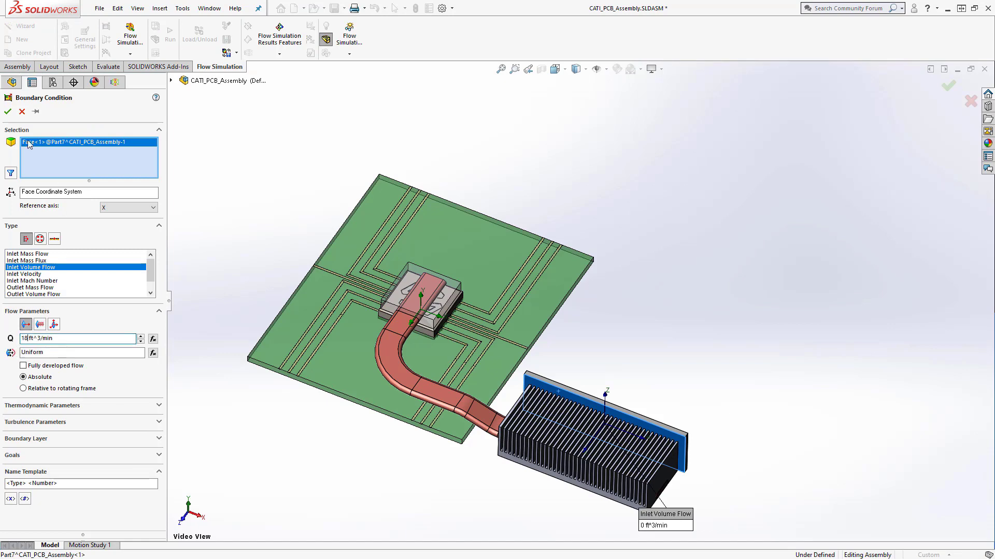
click(8, 111)
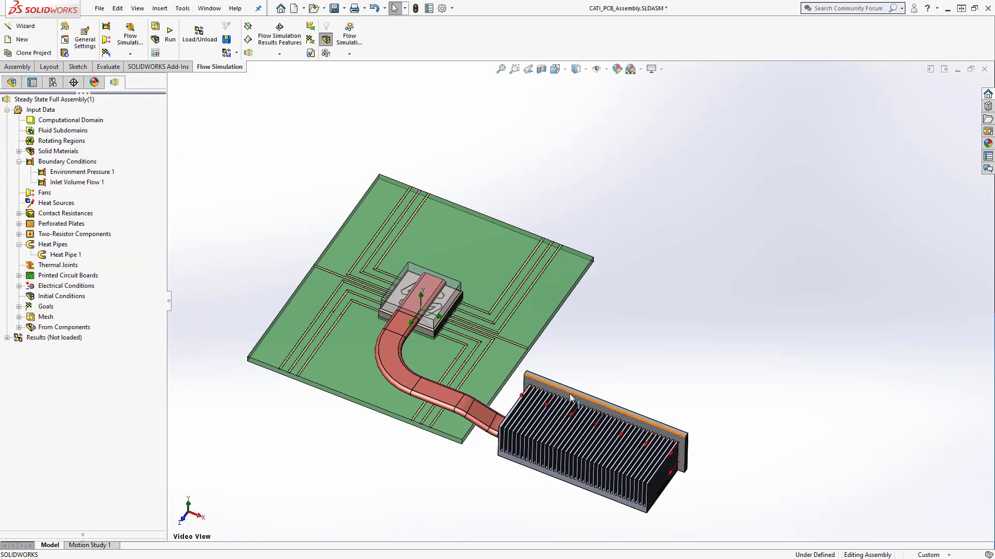
Step: Run a new calculation on this computer using all cores, with results loaded when it finishes
click(170, 43)
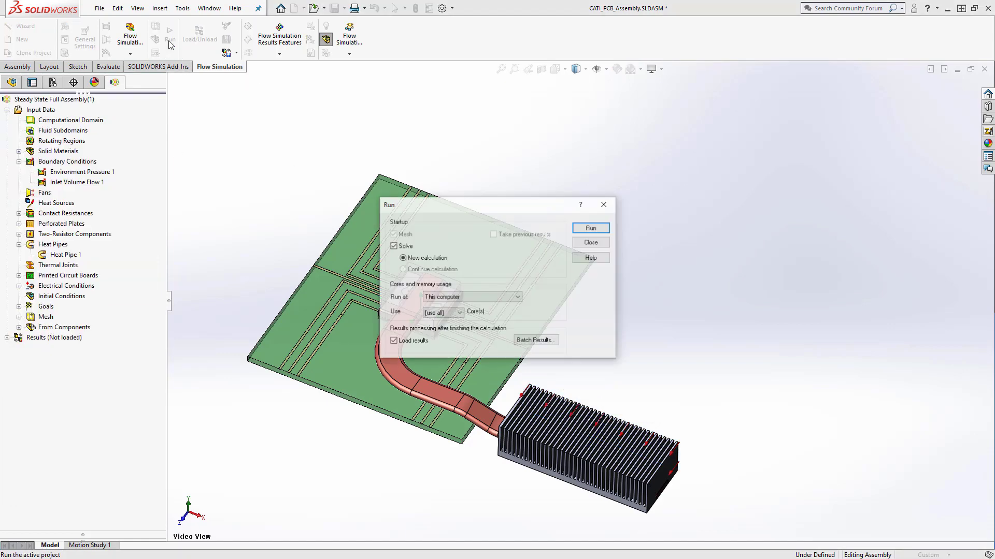
click(591, 229)
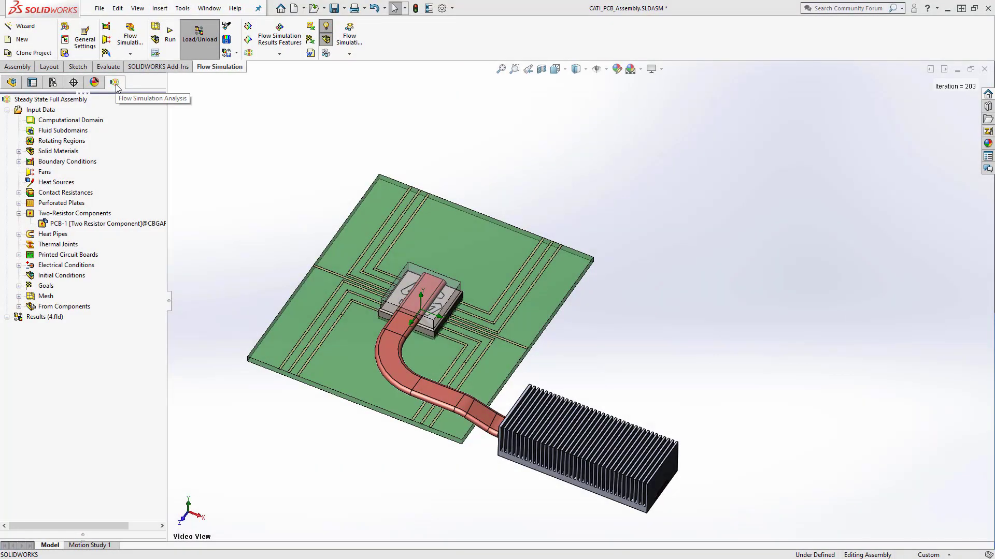
Step: Show Volume Parameters 1 and Flow Trajectories 1 from the Steady State Full Assembly results
click(8, 317)
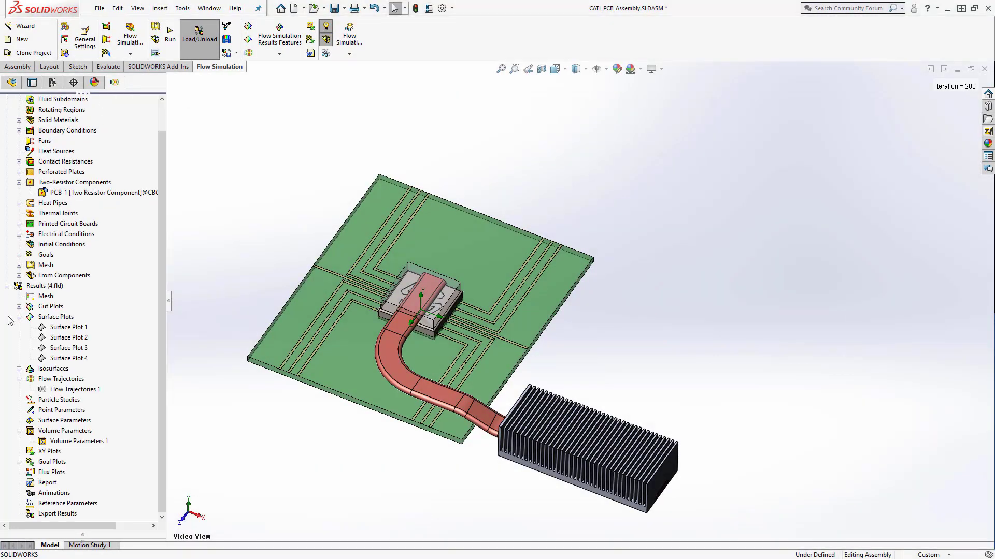
right_click(71, 445)
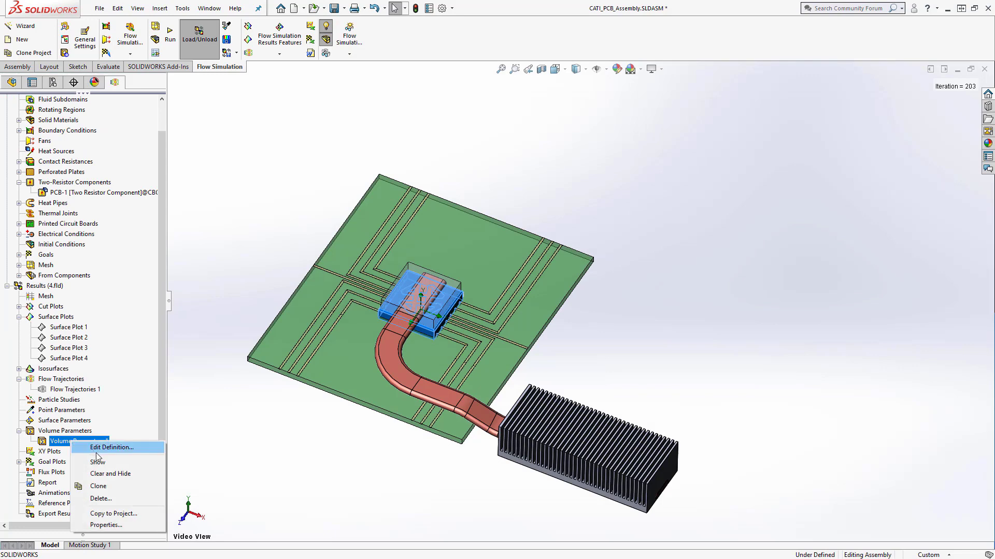
click(99, 462)
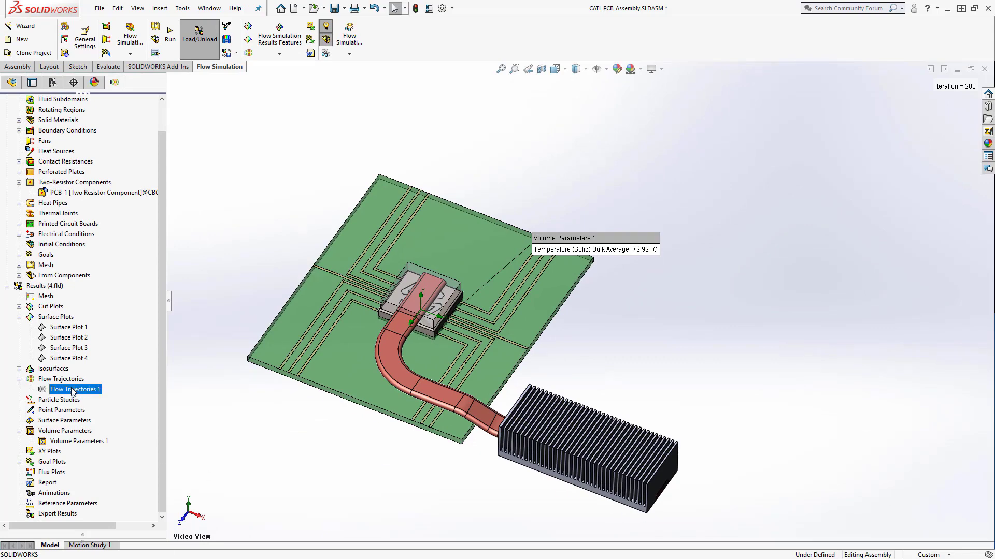
right_click(71, 392)
click(98, 408)
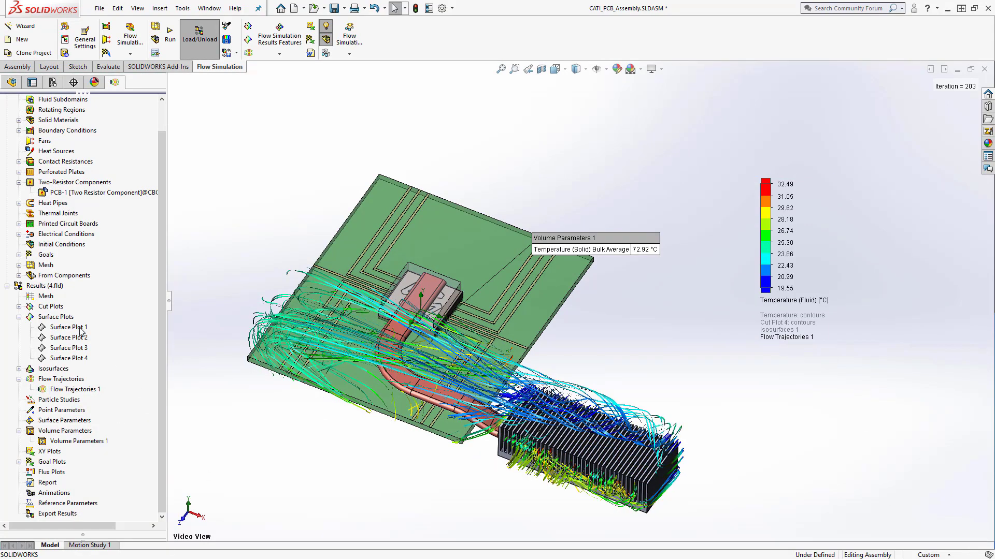
Step: Display Surface Plots 1 to 4 together on the assembly and restore the saved Video View orientation
shift+click(83, 360)
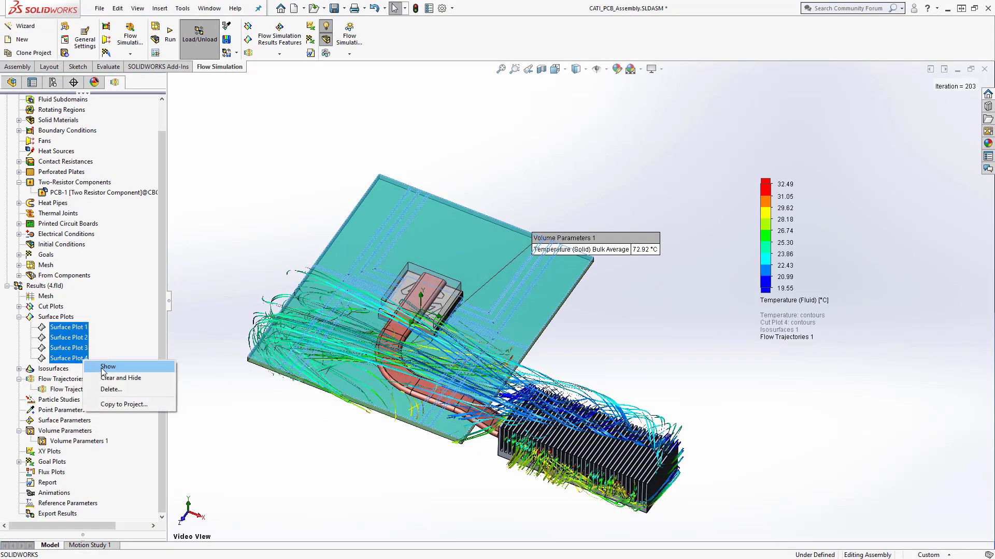
click(108, 367)
click(300, 456)
mouse_move(300, 455)
middle_down()
mouse_move(294, 471)
mouse_move(292, 461)
middle_up()
key(space)
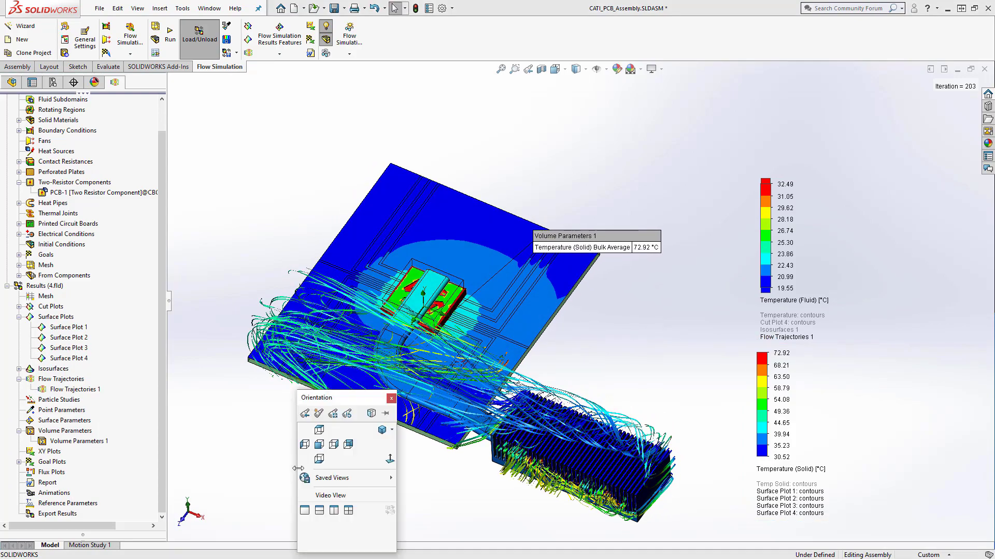
click(319, 494)
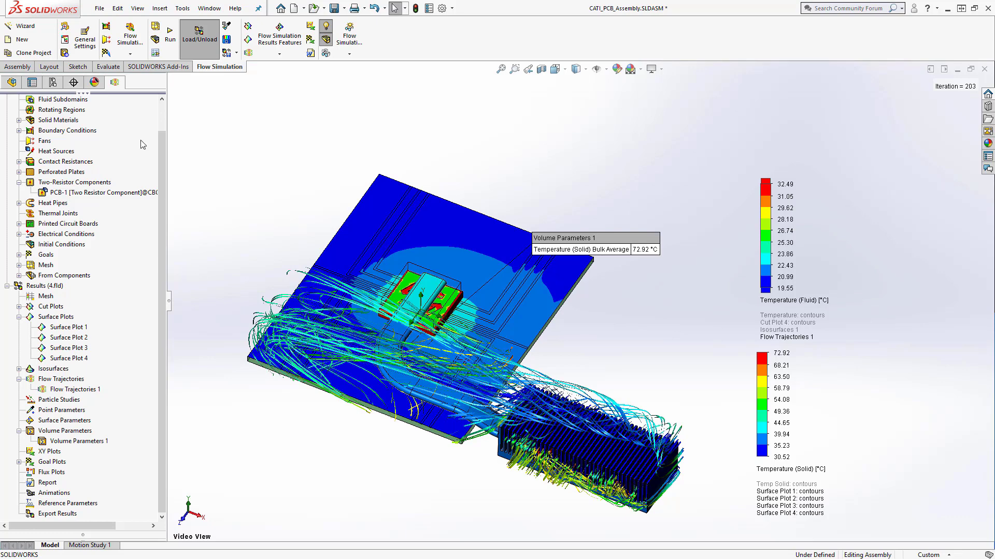